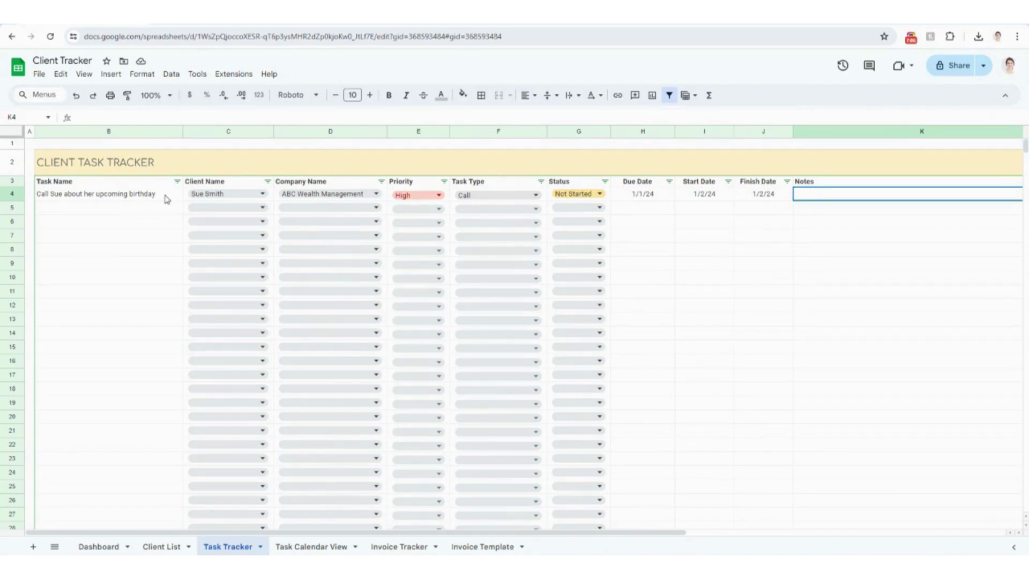
# - Enter Task name 2, Task name 3 and Task name 4 in B5:B7
pyautogui.click(163, 212)
pyautogui.write('Task name 2')
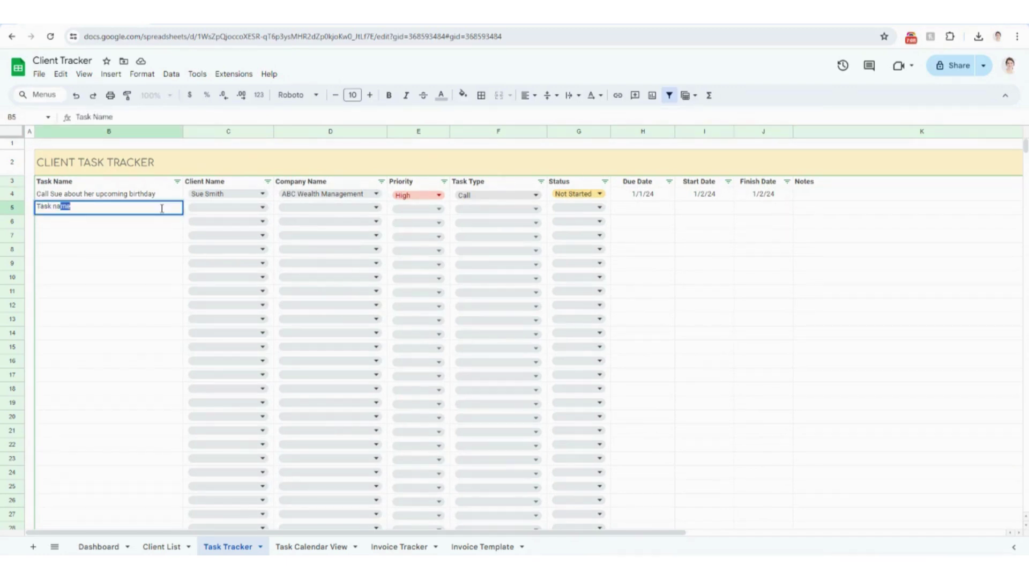
pyautogui.press('Return')
pyautogui.write('Task name 3')
pyautogui.press('Return')
pyautogui.write('Task name ')
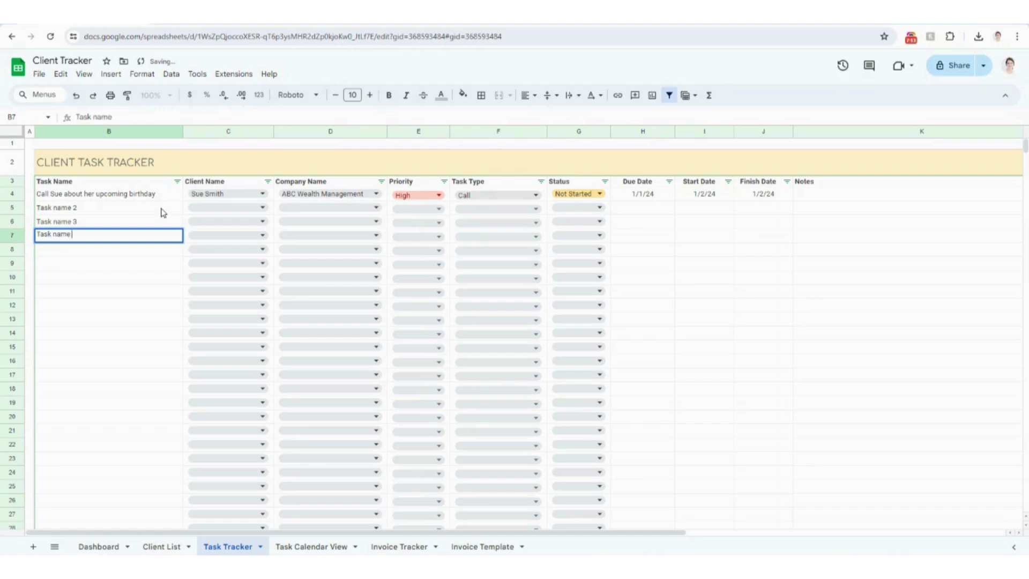
pyautogui.write('4')
# - Assign the same client and company ABC Wealth Management to tasks 2–4
pyautogui.click(202, 207)
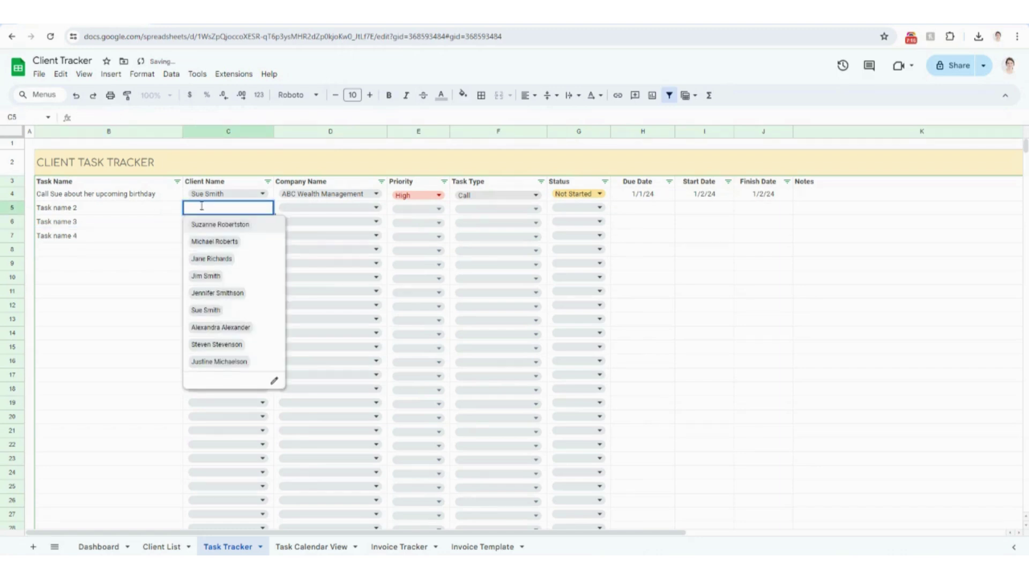
pyautogui.click(206, 310)
pyautogui.click(223, 222)
pyautogui.click(220, 324)
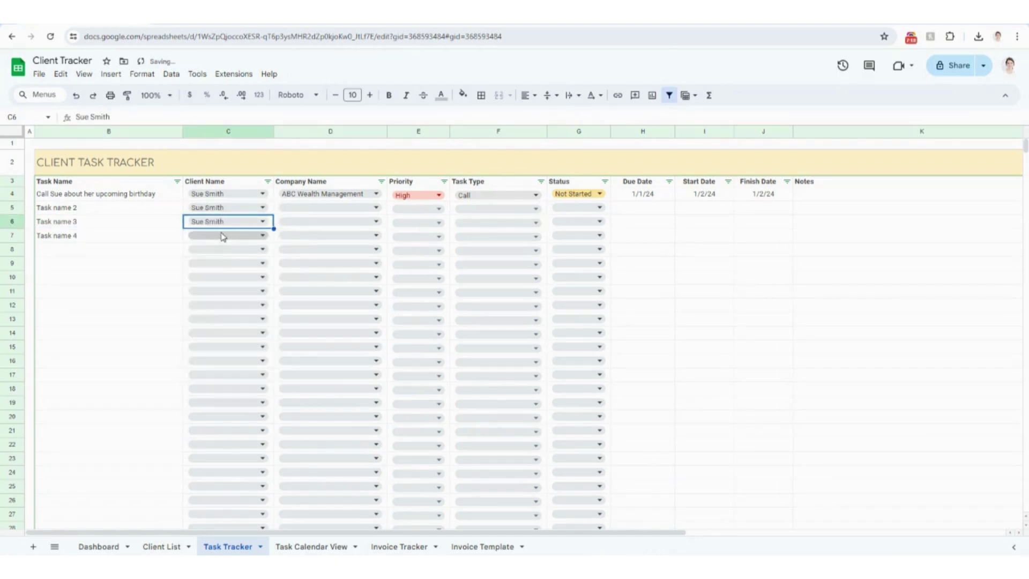
pyautogui.click(223, 236)
pyautogui.click(220, 337)
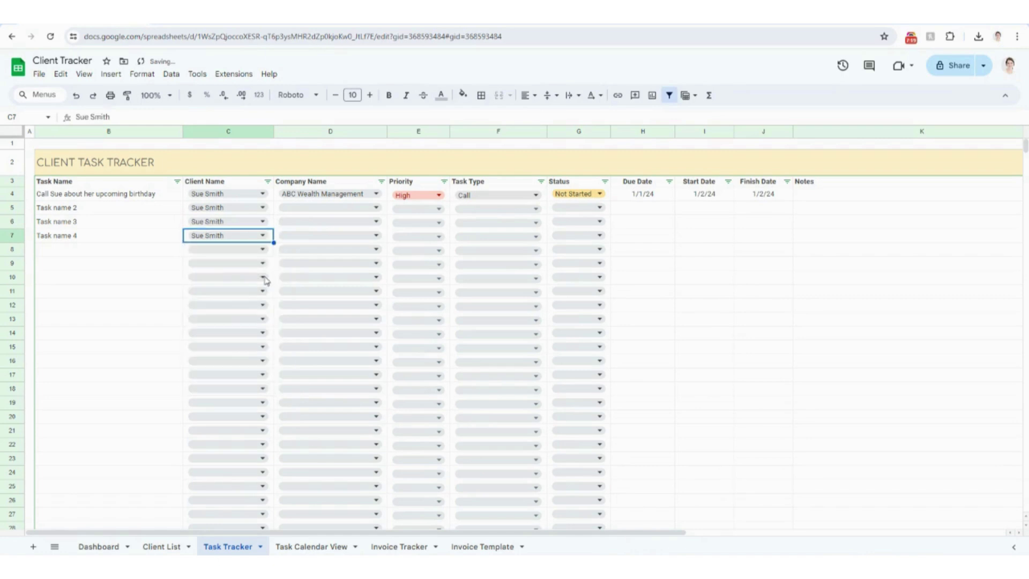
pyautogui.click(292, 209)
pyautogui.click(332, 294)
pyautogui.click(335, 221)
pyautogui.click(344, 308)
pyautogui.click(333, 236)
pyautogui.click(344, 320)
# - Set priorities for tasks 2–4 to Medium, Low and Backlogged
pyautogui.click(420, 208)
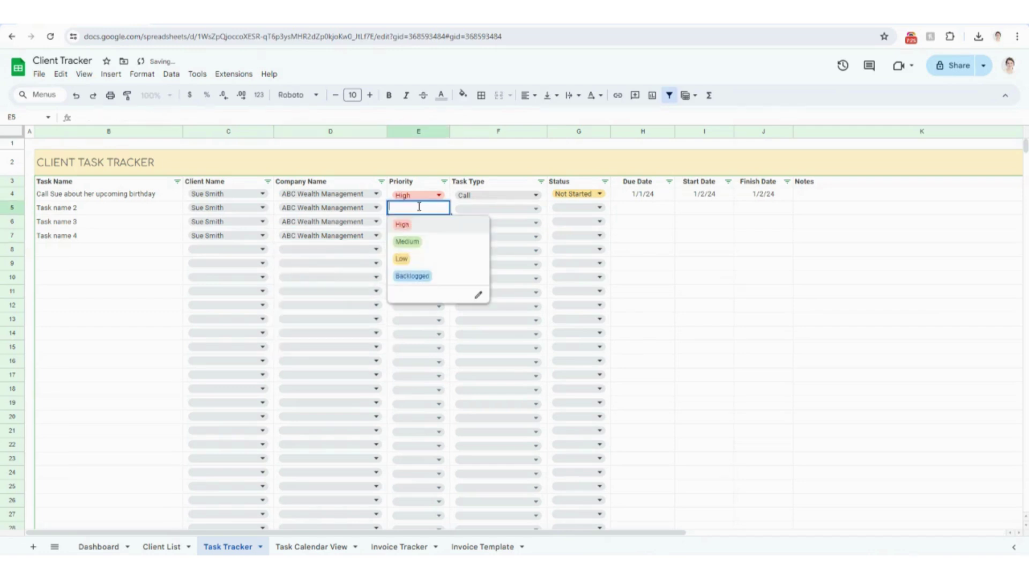
pyautogui.click(416, 242)
pyautogui.click(418, 222)
pyautogui.click(416, 271)
pyautogui.click(419, 237)
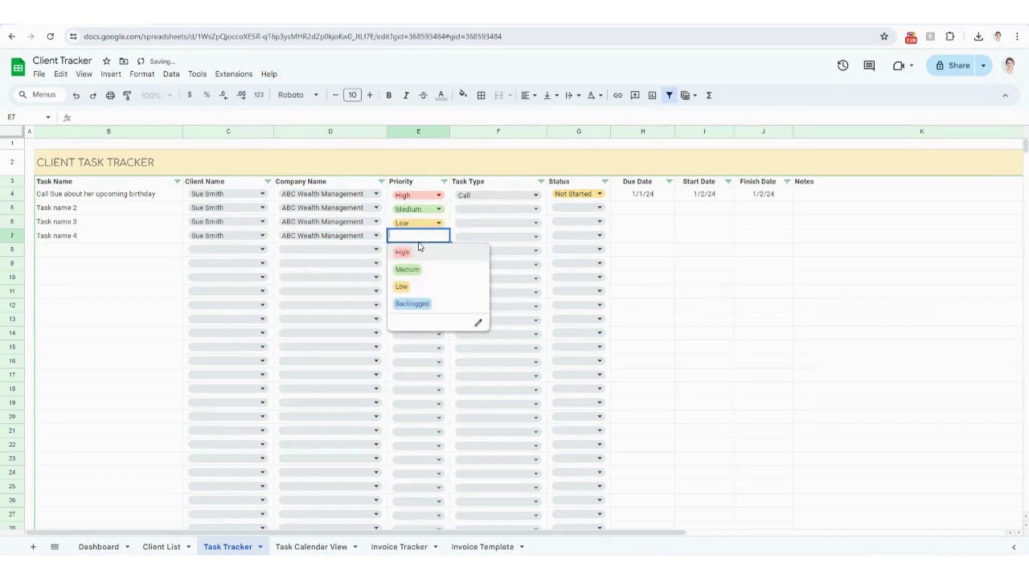
pyautogui.click(412, 303)
# - Set task types for tasks 2–4 to Email, Mail and Meeting
pyautogui.click(477, 209)
pyautogui.click(468, 240)
pyautogui.click(485, 222)
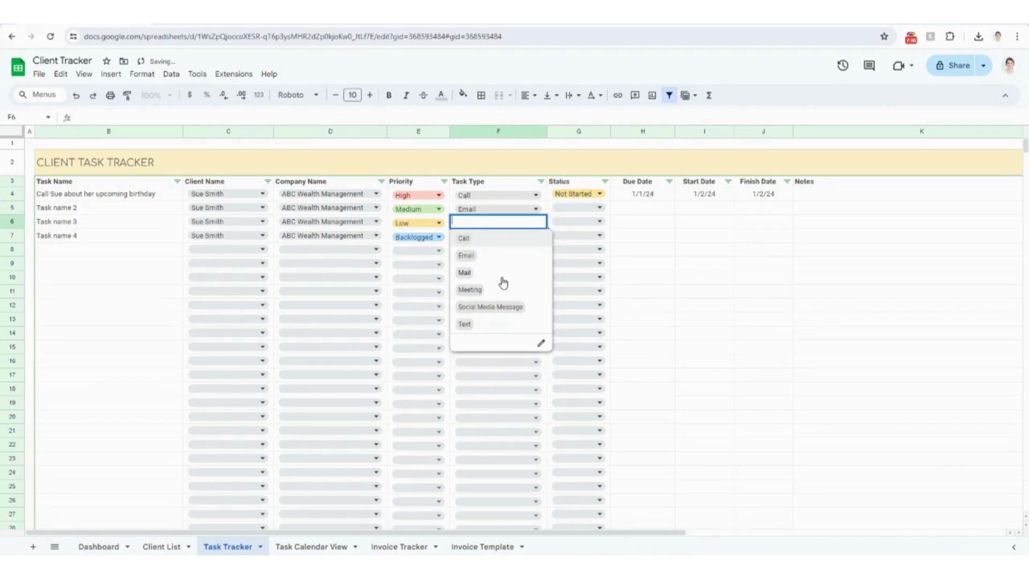
pyautogui.click(496, 273)
pyautogui.click(485, 236)
pyautogui.click(470, 303)
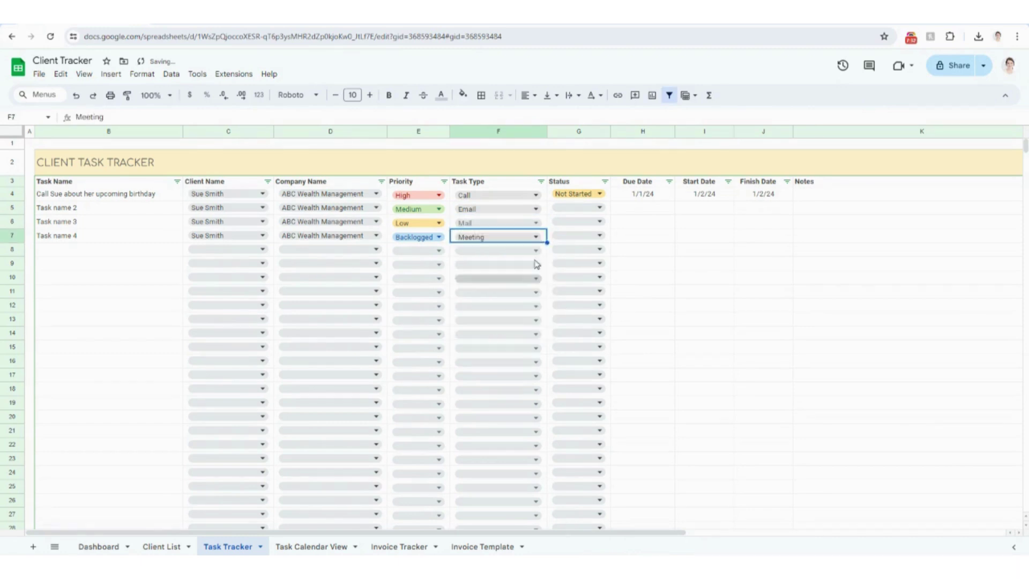
# - Set statuses for tasks 2–4 to In Progress, Past Due and Completed
pyautogui.click(566, 208)
pyautogui.click(571, 258)
pyautogui.click(571, 223)
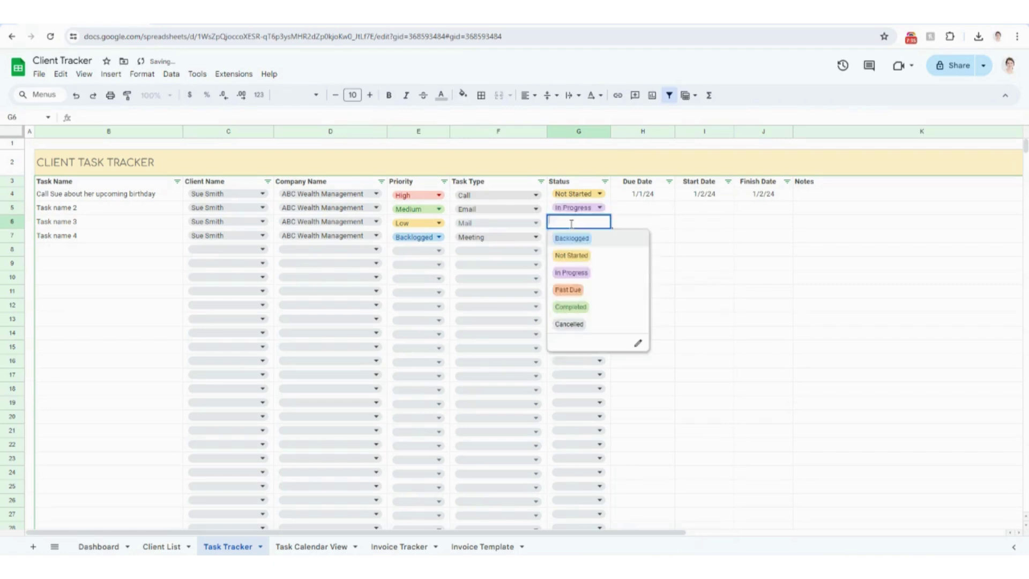
pyautogui.click(568, 289)
pyautogui.click(571, 237)
pyautogui.click(570, 320)
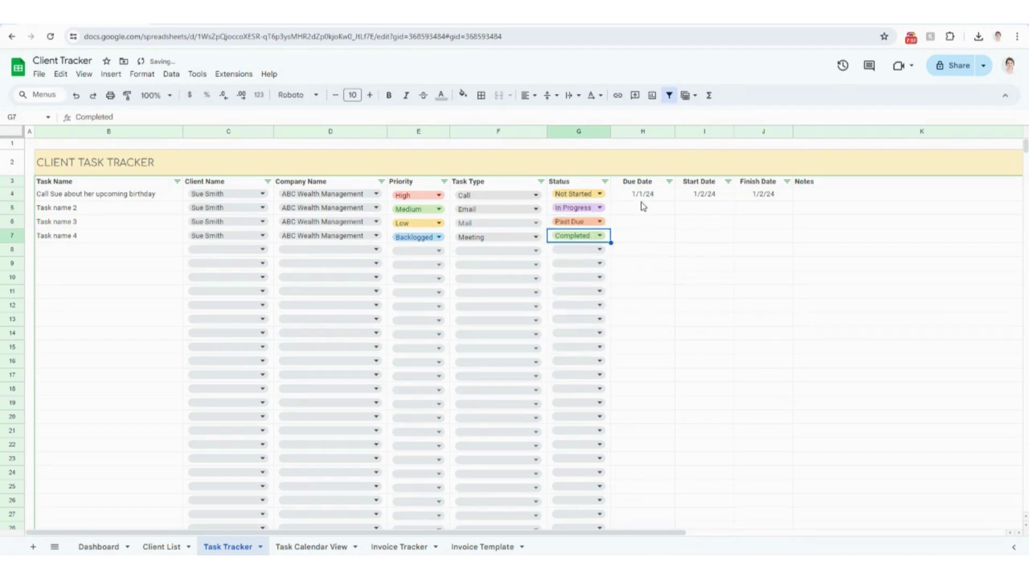
pyautogui.click(644, 207)
# - Enter due dates 1/2/24, 1/3/24 and 1/4/24 in H5:H7
pyautogui.write('1/2/24')
pyautogui.press('Return')
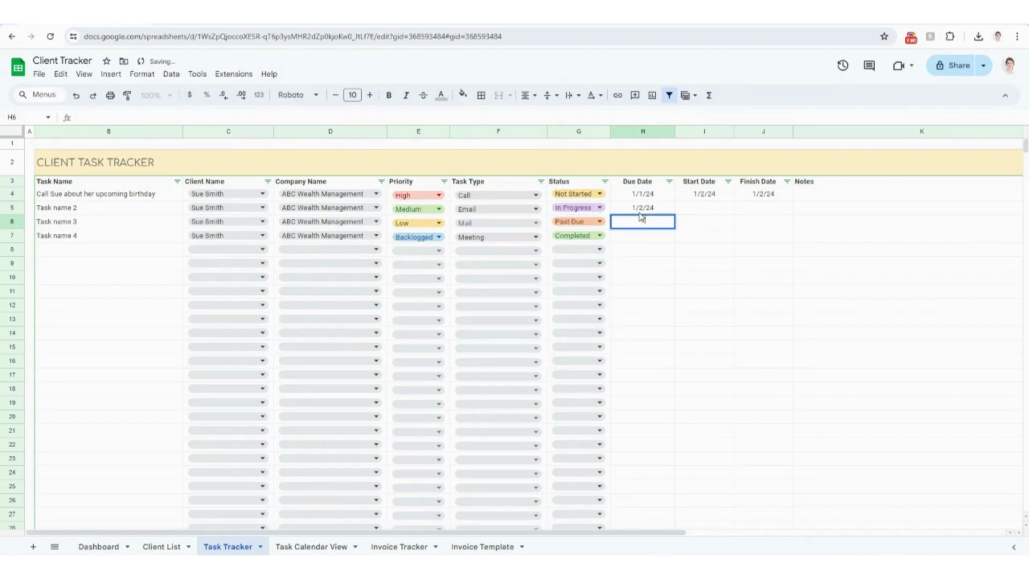
pyautogui.write('1/3/24')
pyautogui.press('Return')
pyautogui.write('2')
pyautogui.press('Escape')
pyautogui.write('1/4/24')
# - Enter start/finish dates 1/2–1/3, 1/3–1/4 and 1/4–1/7/24 for tasks 2–4
pyautogui.click(697, 209)
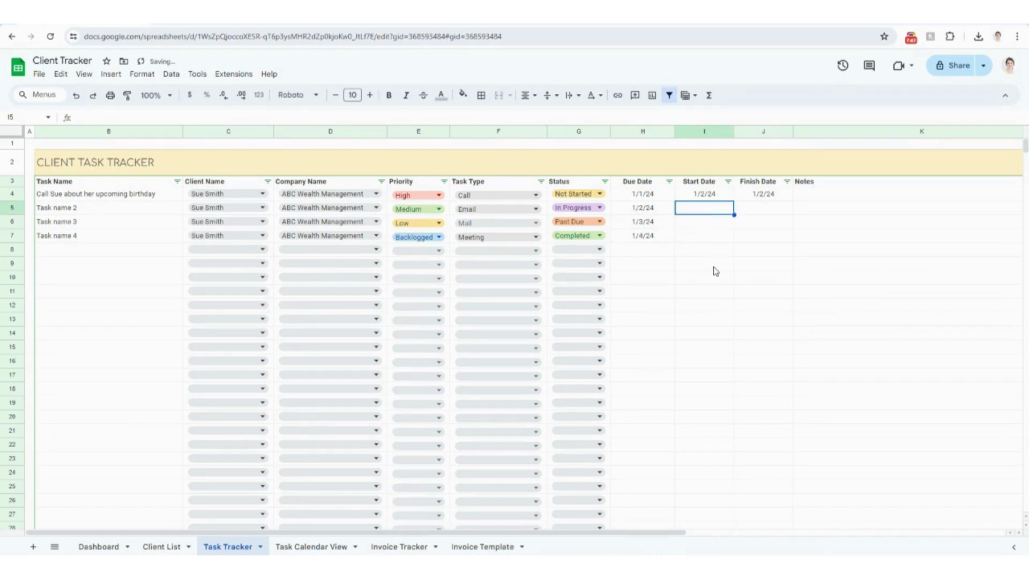
pyautogui.write('1/2/24')
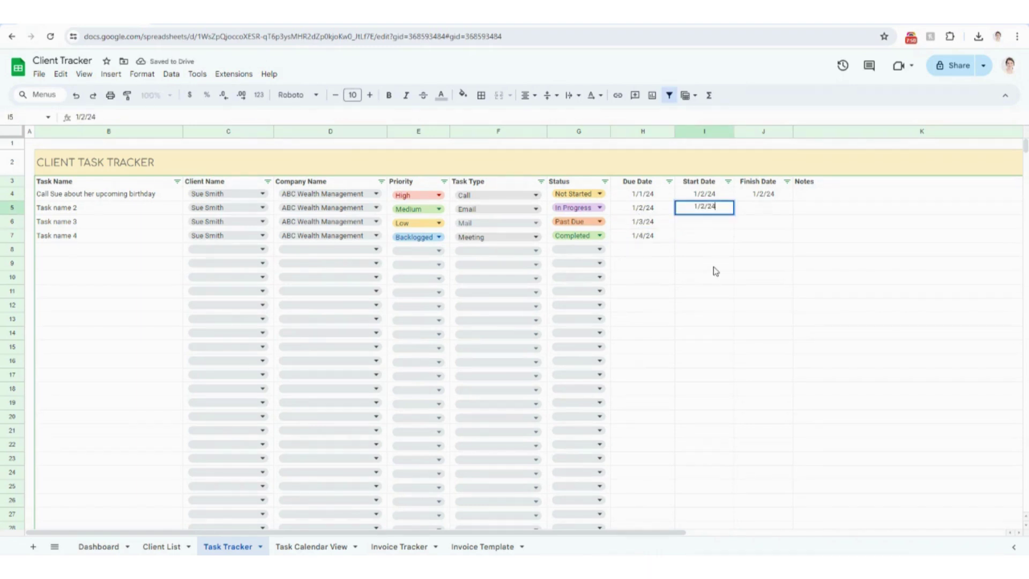
pyautogui.press('Tab')
pyautogui.write('1/3/24')
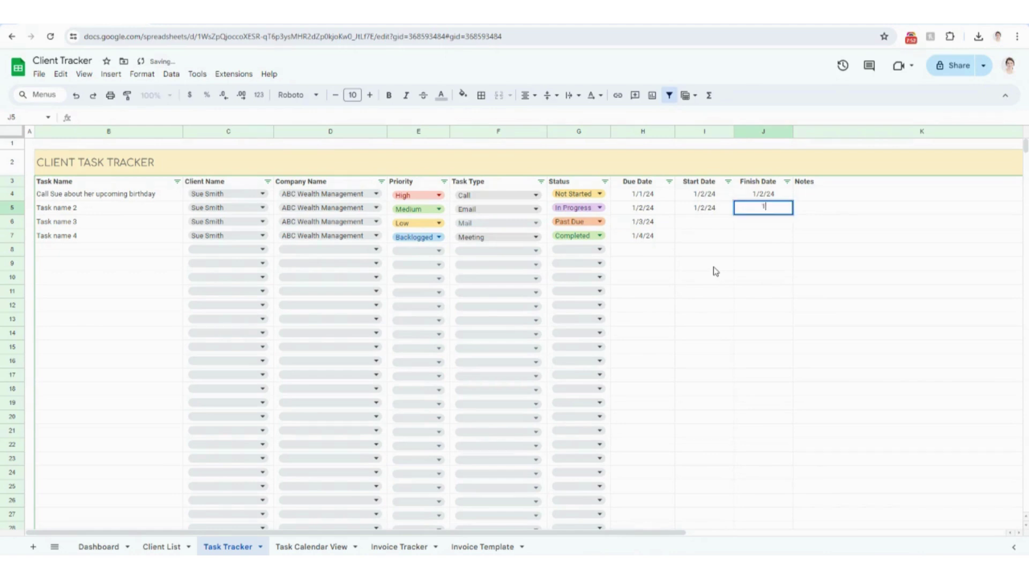
pyautogui.click(709, 223)
pyautogui.write('1/3/24')
pyautogui.press('Tab')
pyautogui.write('1/4/2')
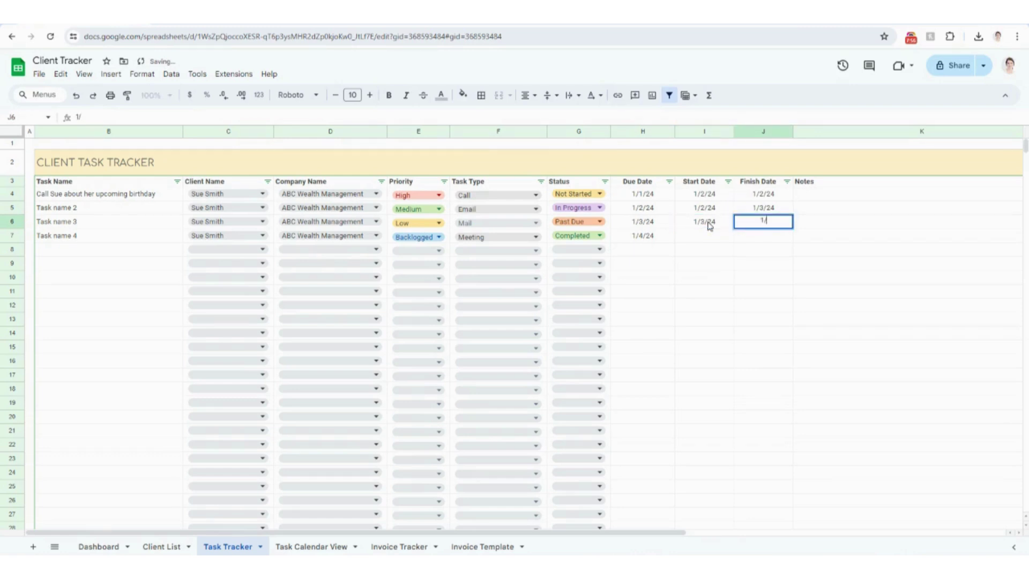
pyautogui.click(705, 238)
pyautogui.write('1/4/24')
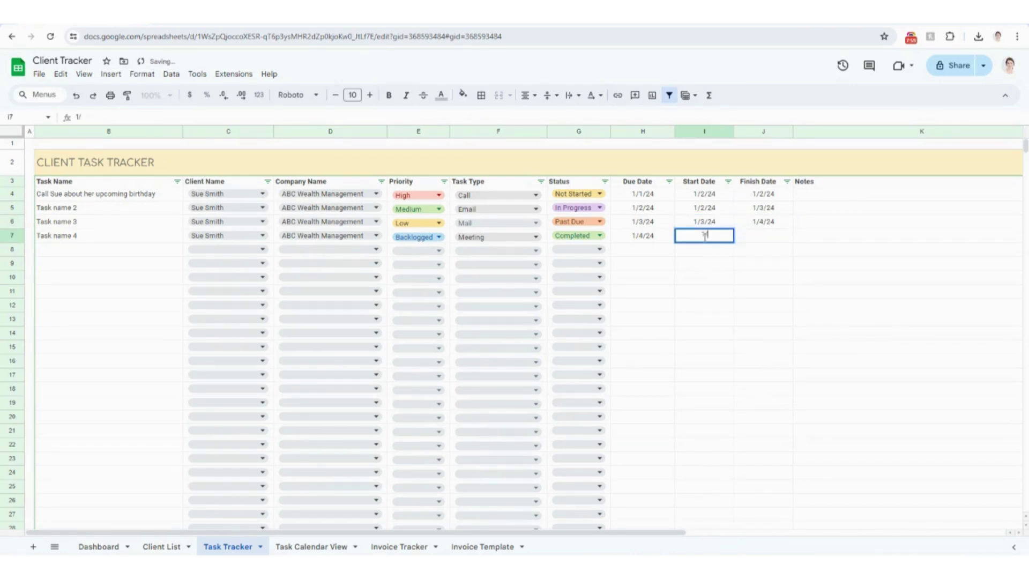
pyautogui.press('Tab')
pyautogui.write('1/7/24')
pyautogui.click(830, 294)
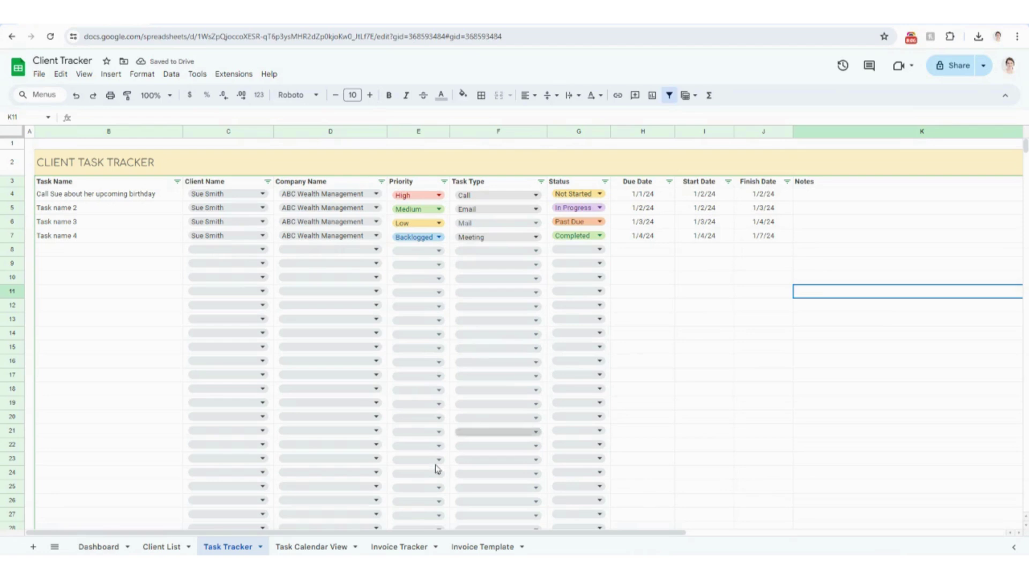
pyautogui.click(310, 546)
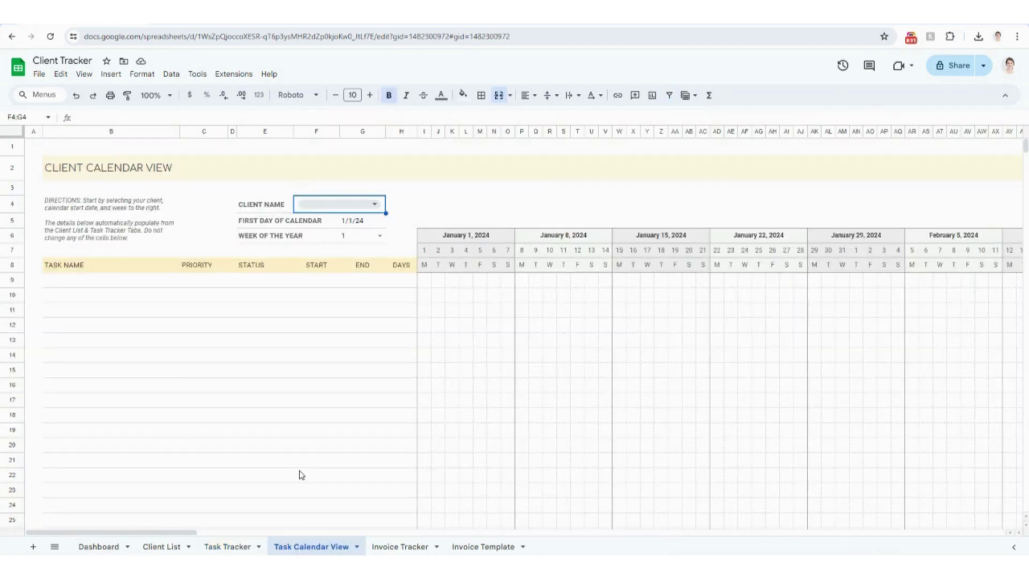
# - Choose the sample client in the Client Name dropdown on Task Calendar View
pyautogui.click(239, 547)
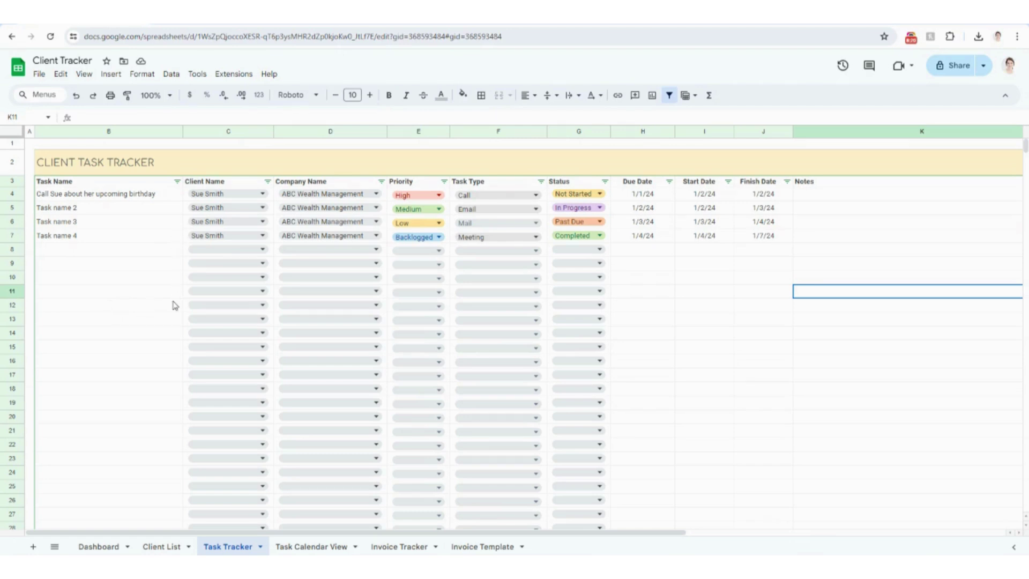
pyautogui.click(327, 550)
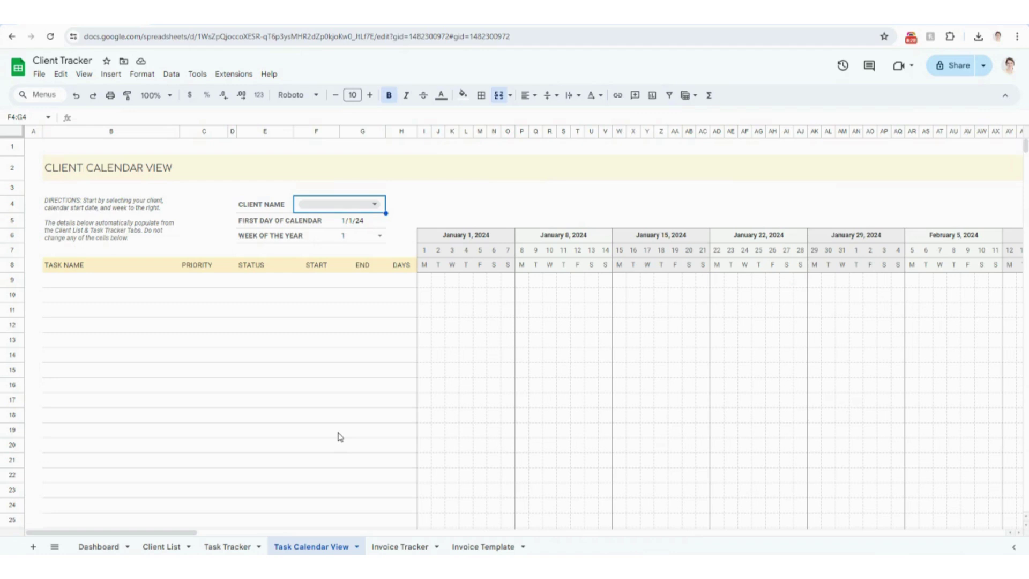
pyautogui.click(324, 209)
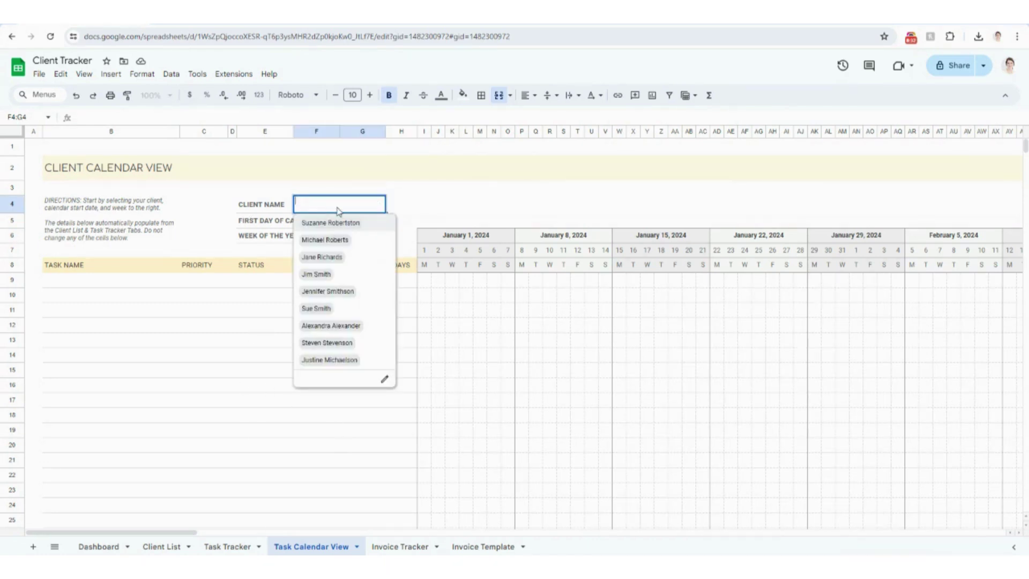
pyautogui.click(330, 310)
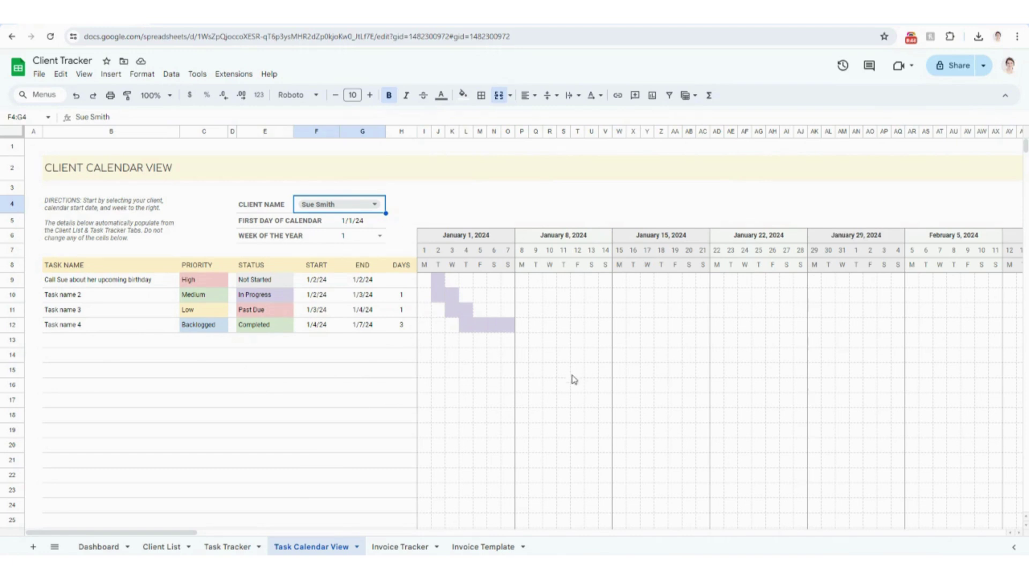
# - Try two other clients, then reselect the client with four tasks
pyautogui.click(365, 207)
pyautogui.click(368, 224)
pyautogui.click(374, 207)
pyautogui.click(367, 239)
pyautogui.click(371, 208)
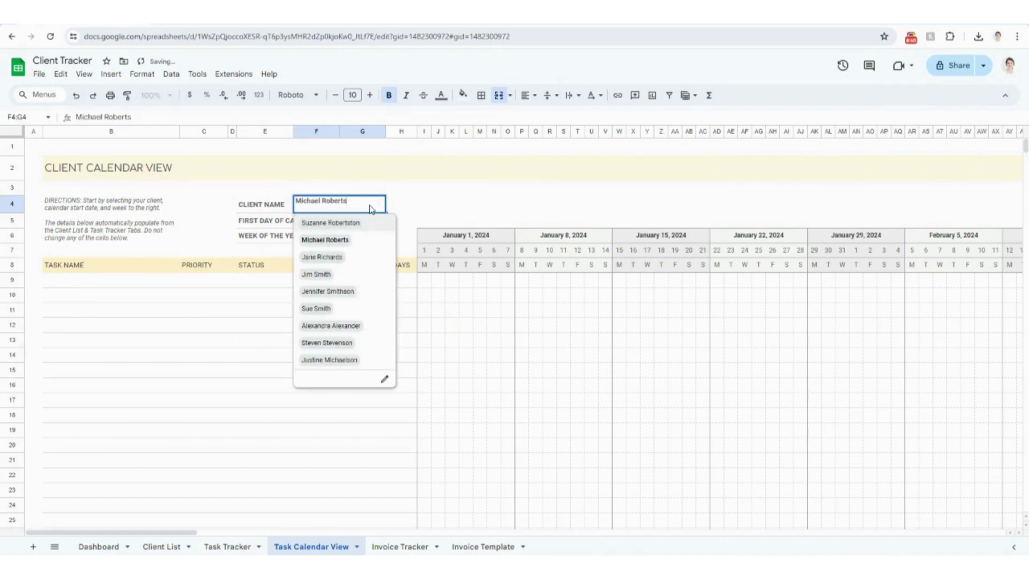
pyautogui.click(343, 308)
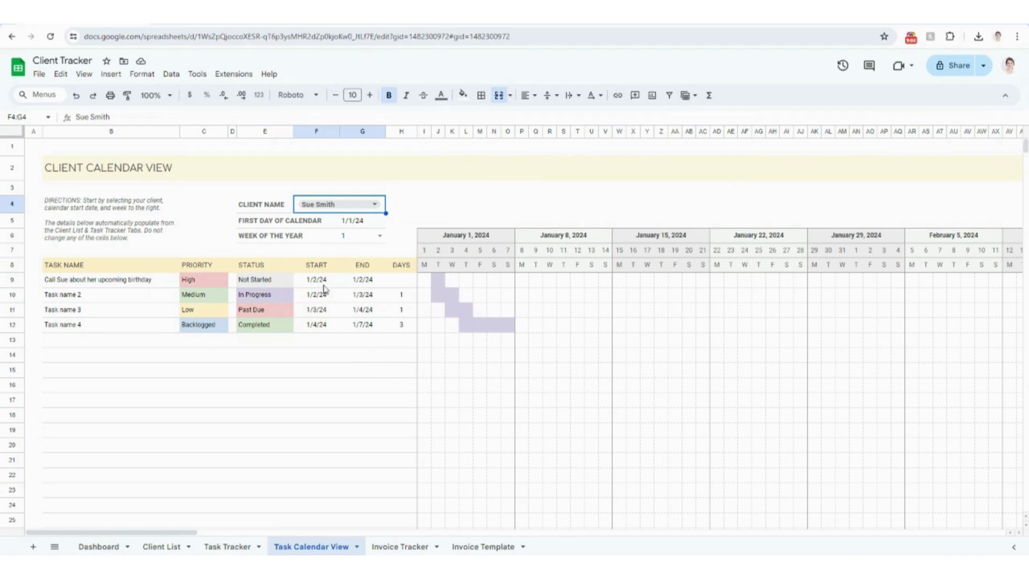
# - Inspect the first-day date in G5 and the start-date formula in F9
pyautogui.click(362, 226)
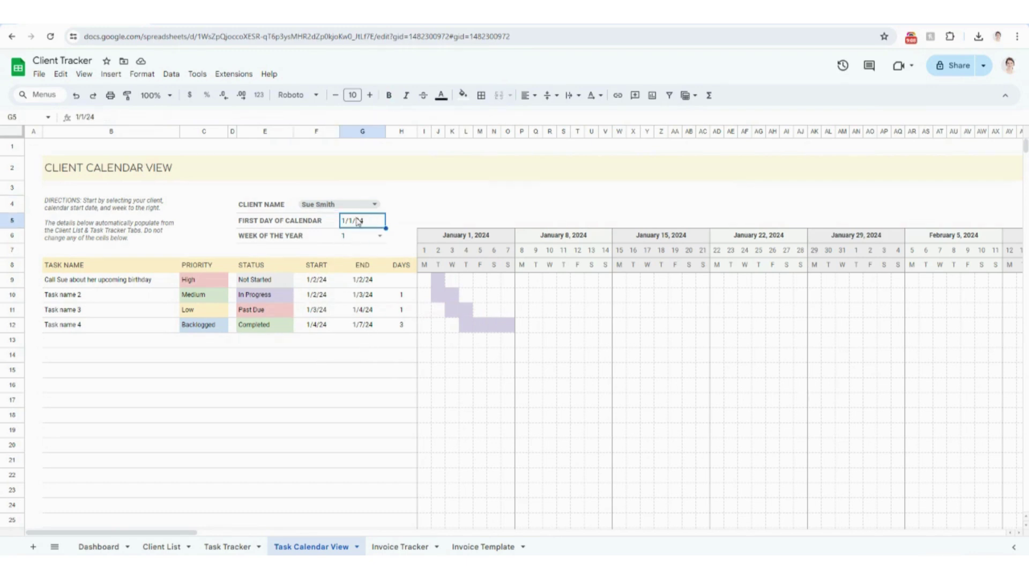
pyautogui.click(320, 283)
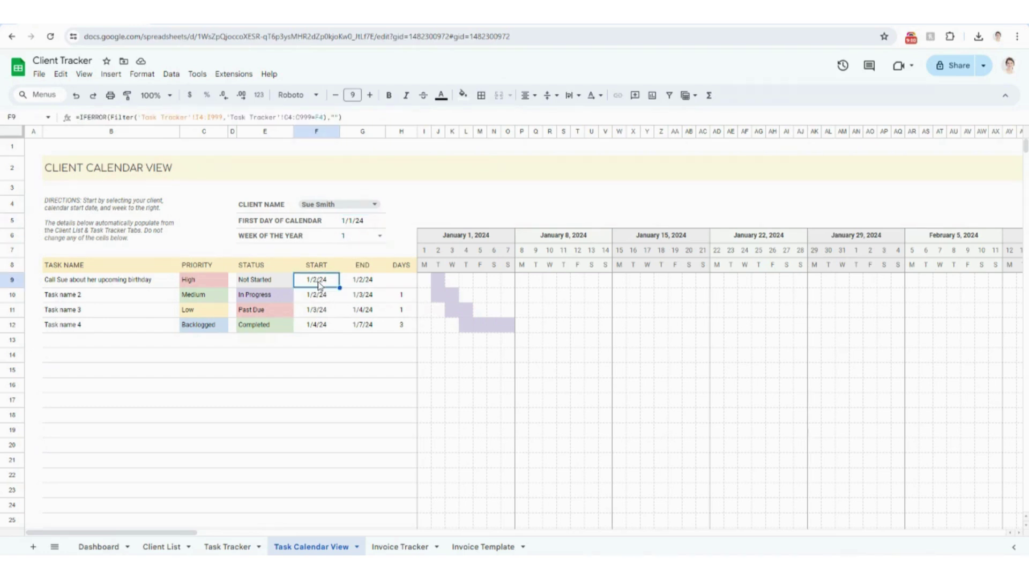
pyautogui.click(236, 546)
# - Enter 3/1/24 in I4 and J4, 3/2/24 in I5 and 3/3/24 in J5
pyautogui.click(691, 196)
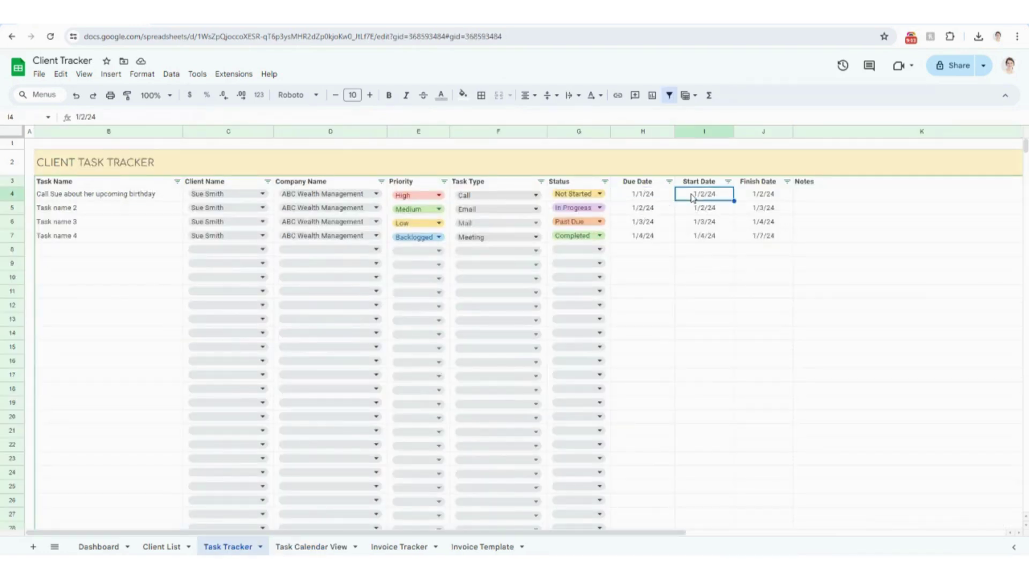
pyautogui.write('3/1/24')
pyautogui.press('Tab')
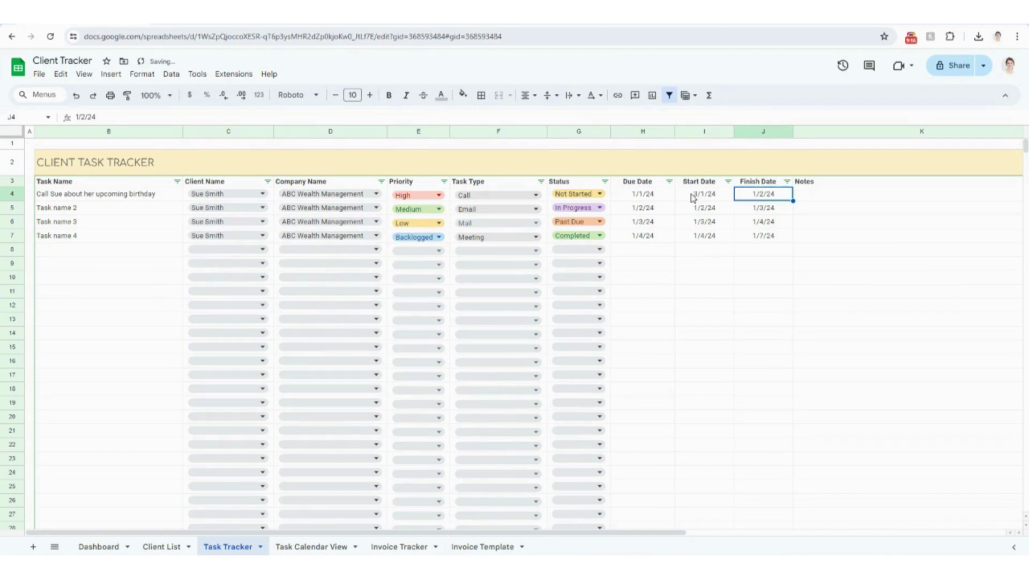
pyautogui.write('3/1/24')
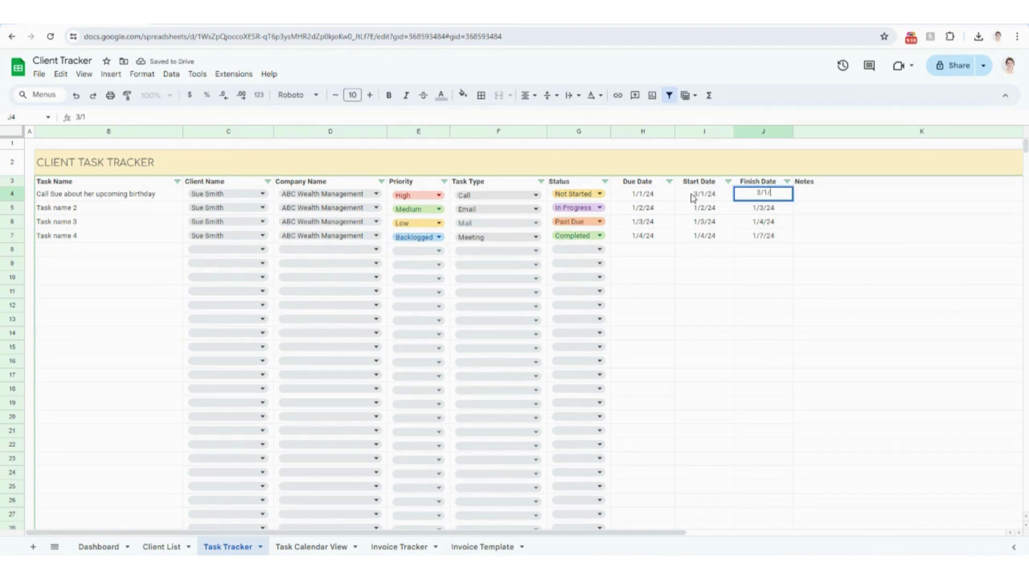
pyautogui.click(700, 212)
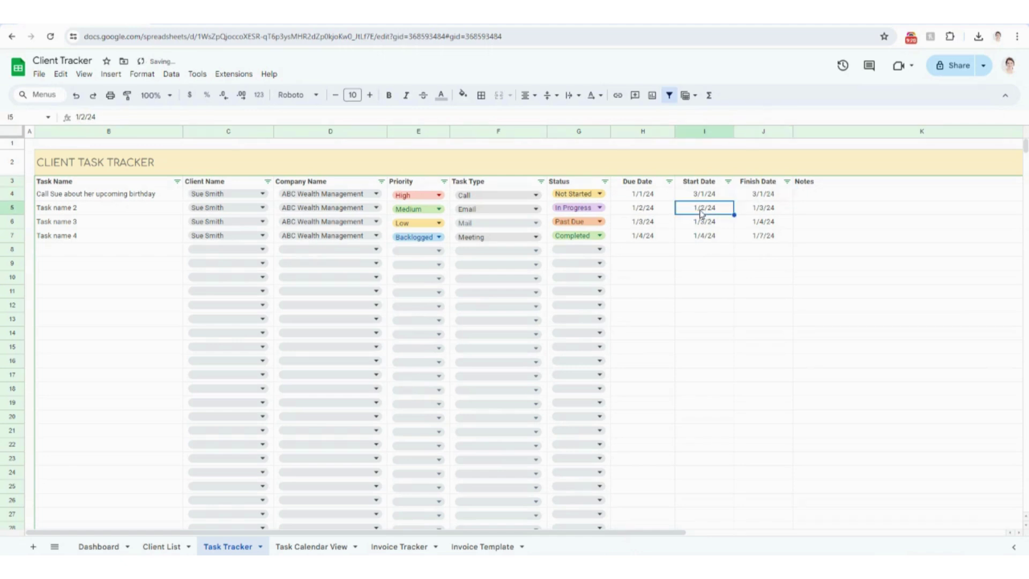
pyautogui.write('3/2/24')
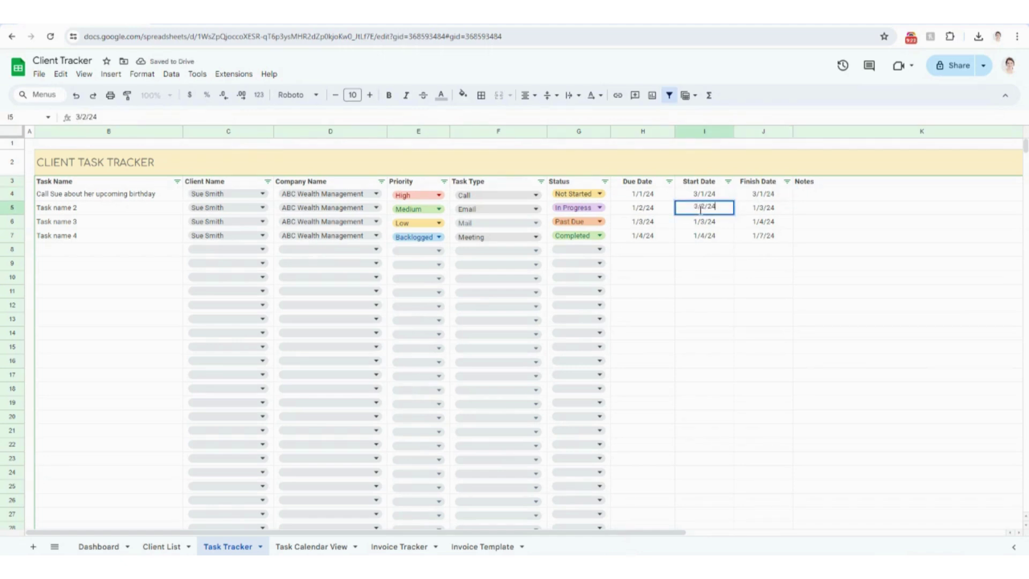
pyautogui.click(761, 211)
pyautogui.write('3/3/24')
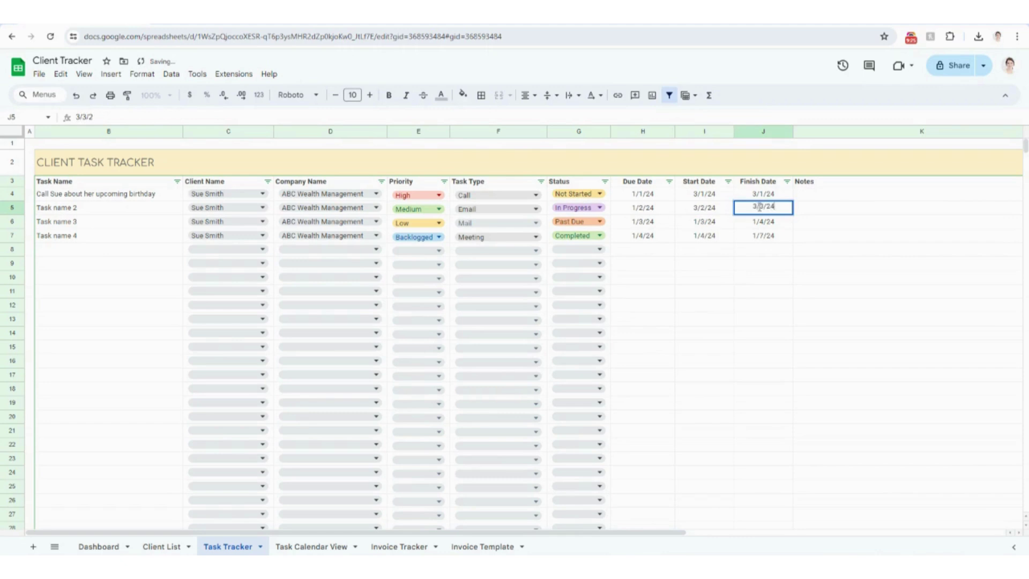
pyautogui.press('Return')
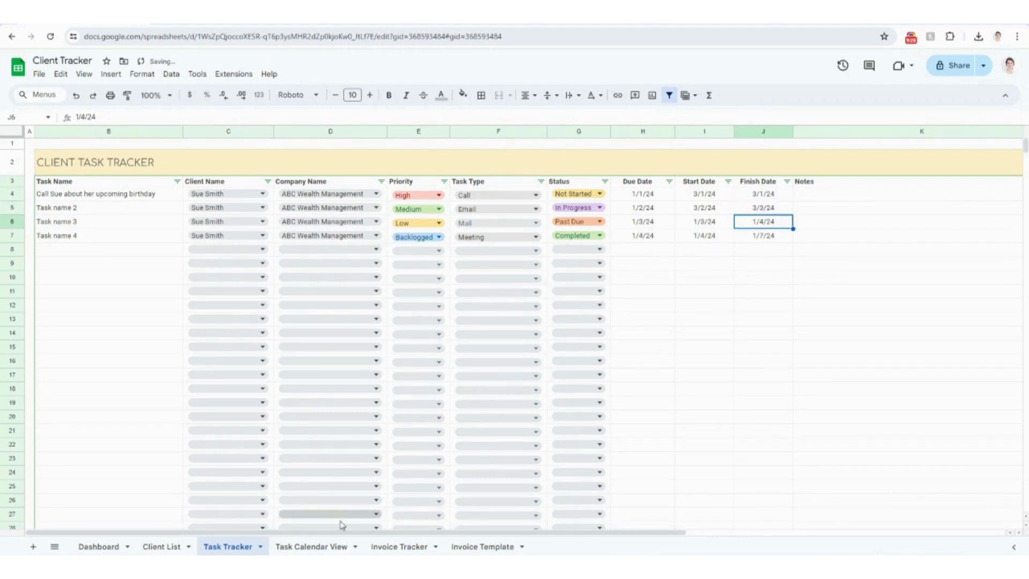
pyautogui.click(319, 548)
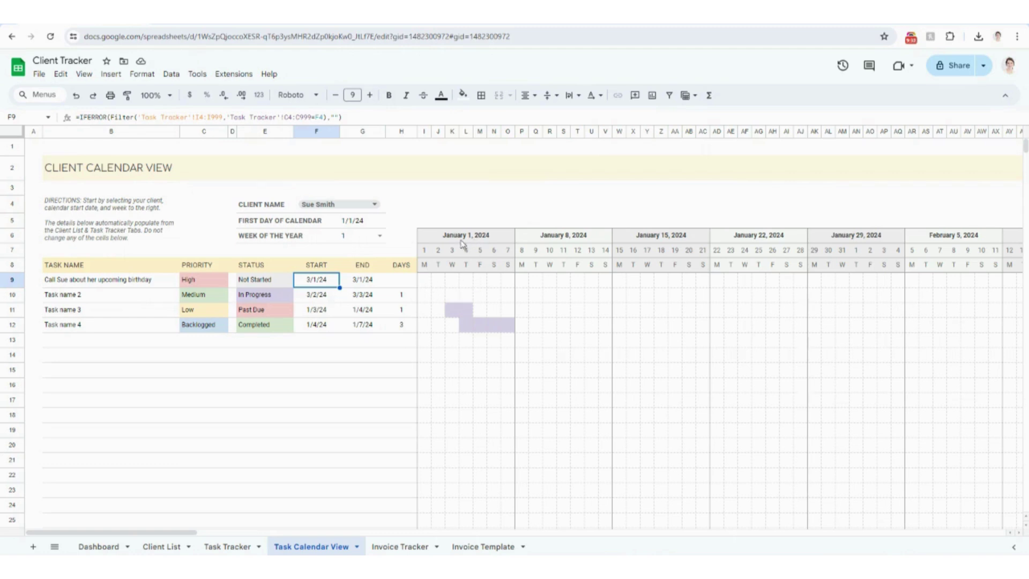
# - Edit the calendar's first-day date in G5, leaving it at 1/1/24
pyautogui.doubleClick(358, 223)
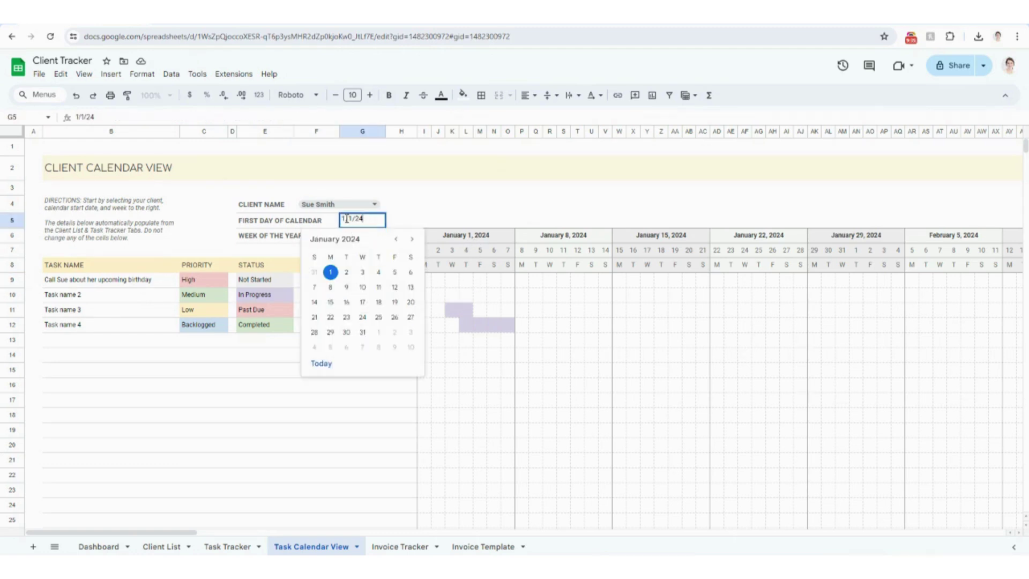
pyautogui.write('3')
pyautogui.press('Return')
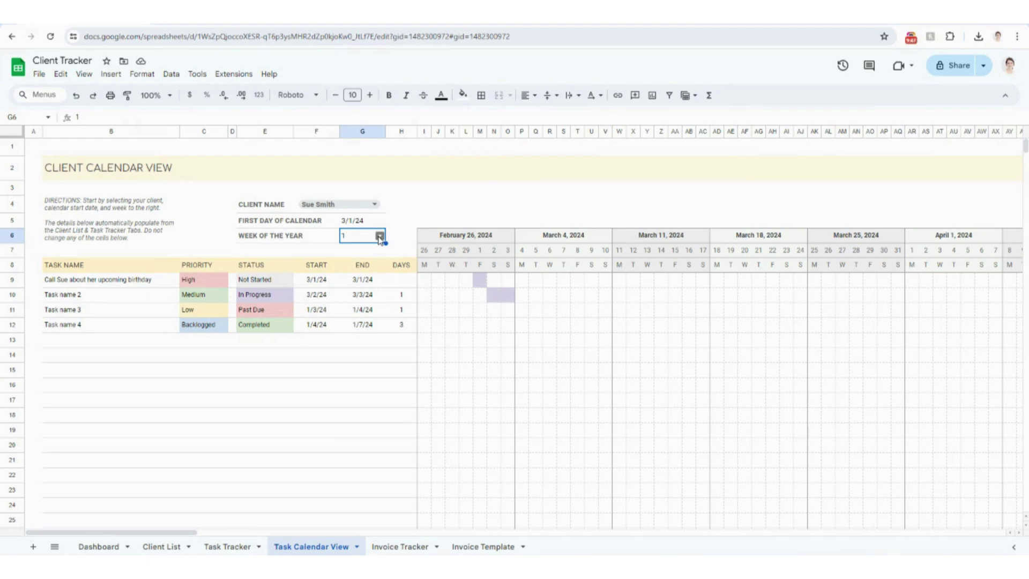
pyautogui.click(354, 221)
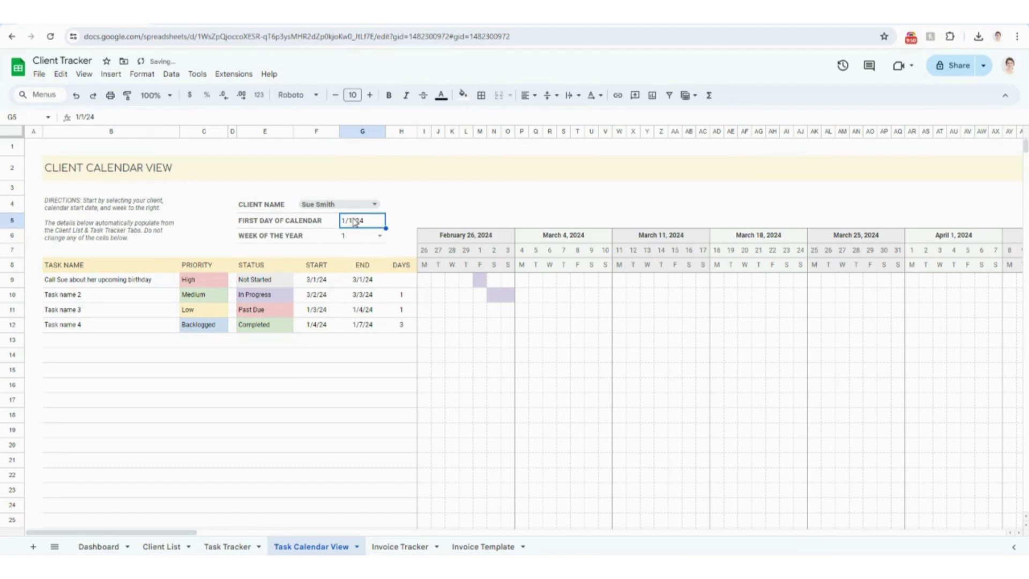
# - Set Week of the Year in G6 to 3, then to 7
pyautogui.click(380, 236)
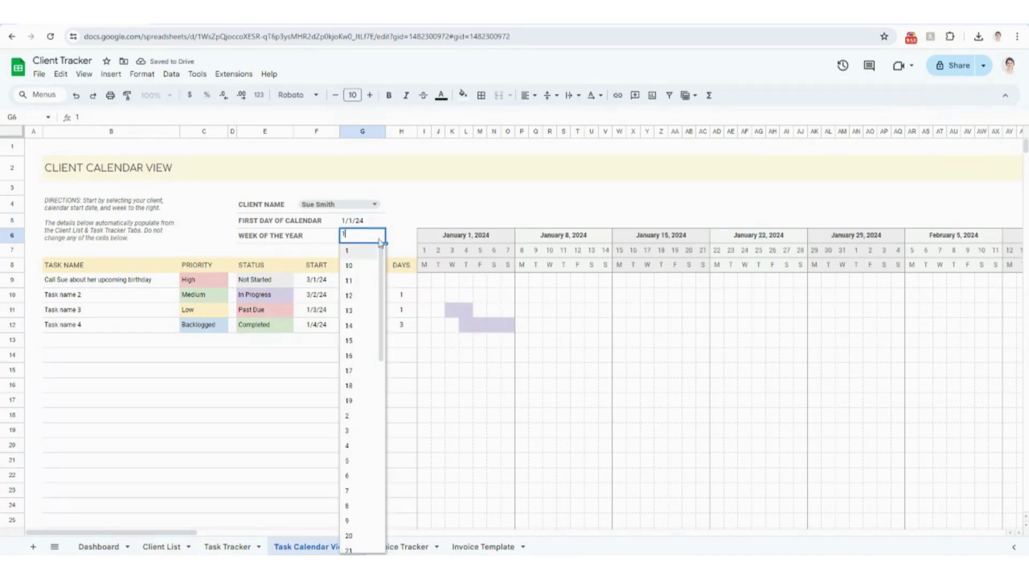
pyautogui.click(356, 433)
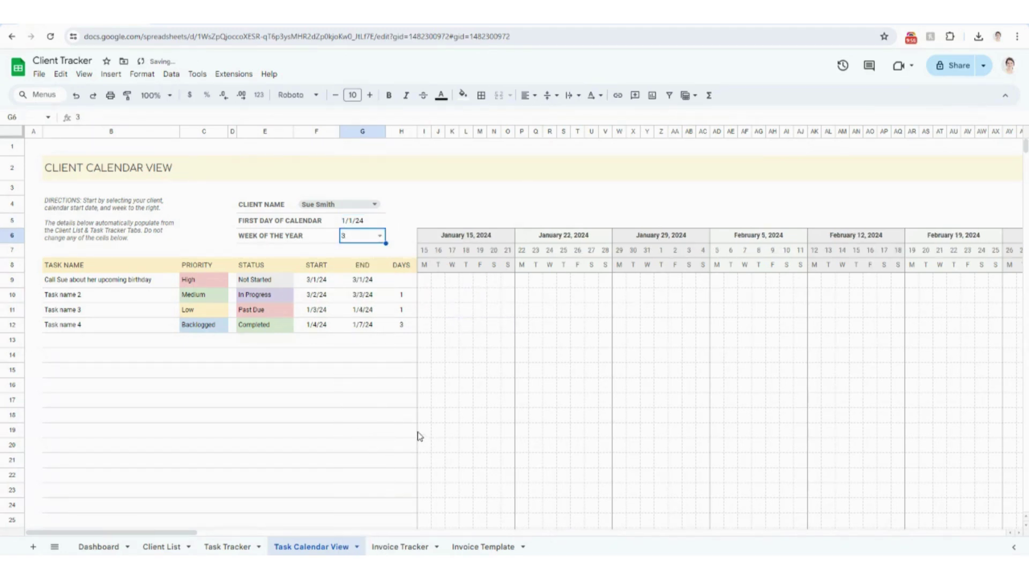
pyautogui.click(380, 235)
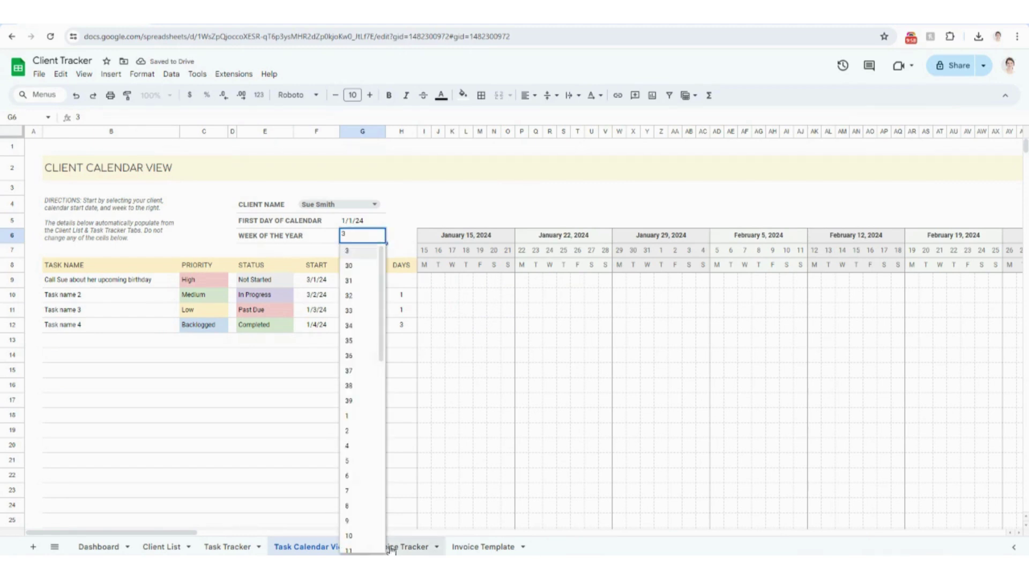
pyautogui.click(365, 492)
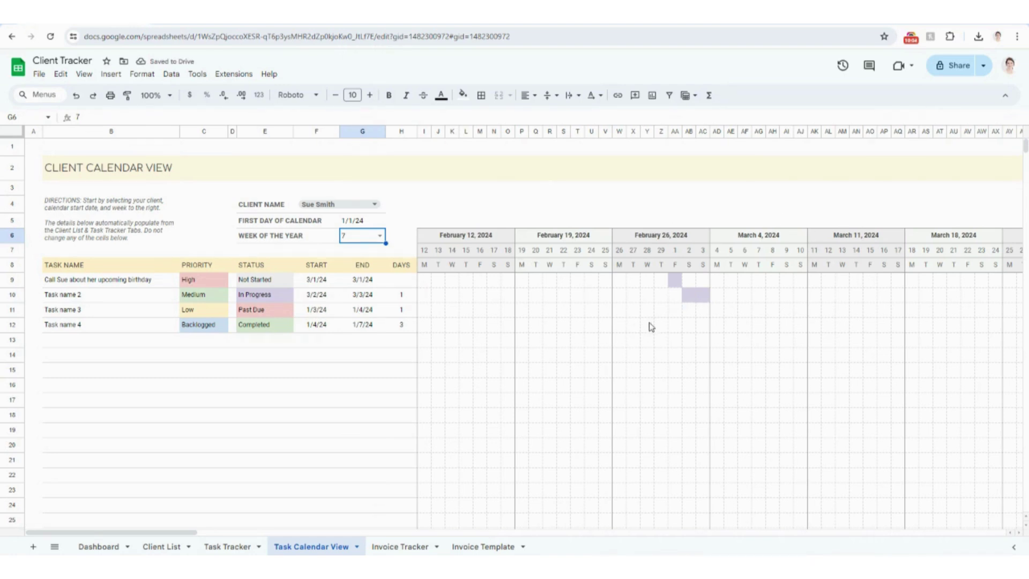
pyautogui.click(227, 547)
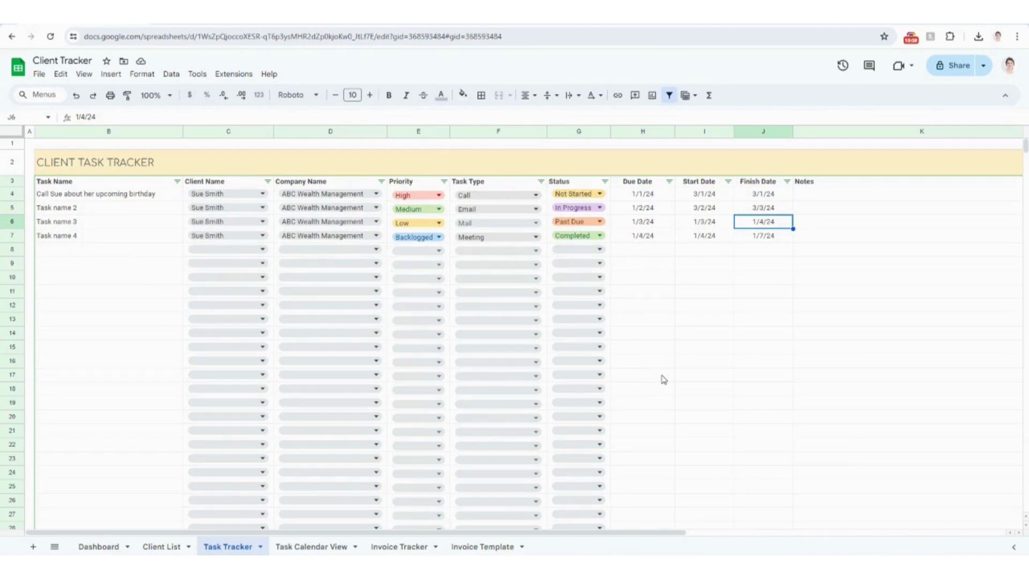
# - Add a Task Type 6 item to F4's dropdown rule and apply it to all
pyautogui.click(545, 199)
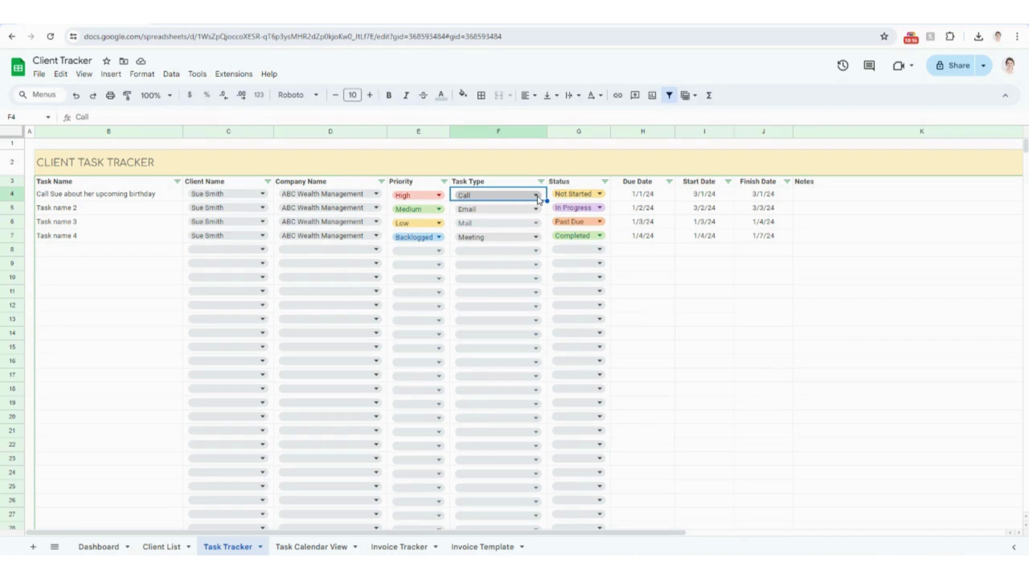
pyautogui.click(537, 198)
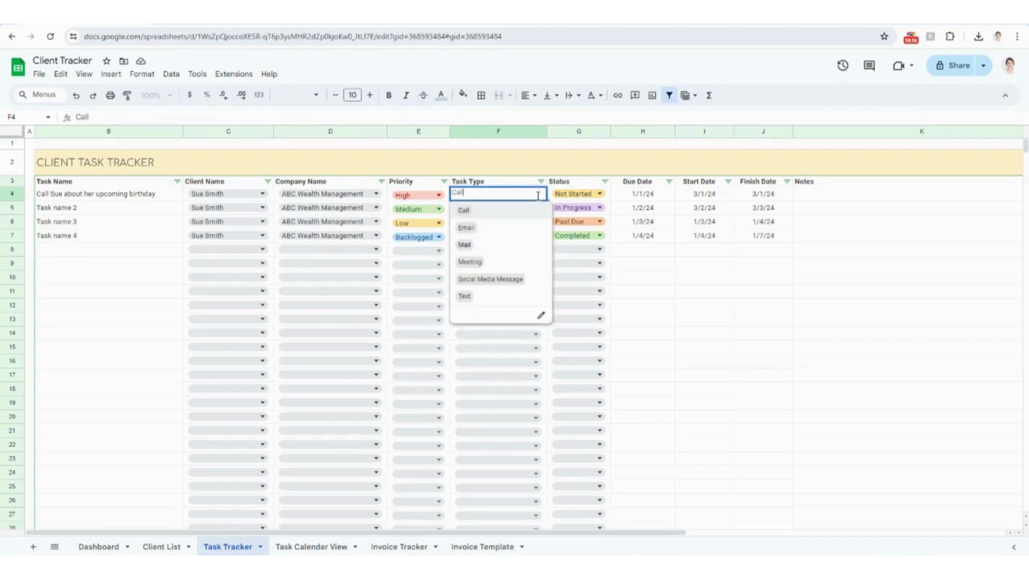
pyautogui.click(541, 318)
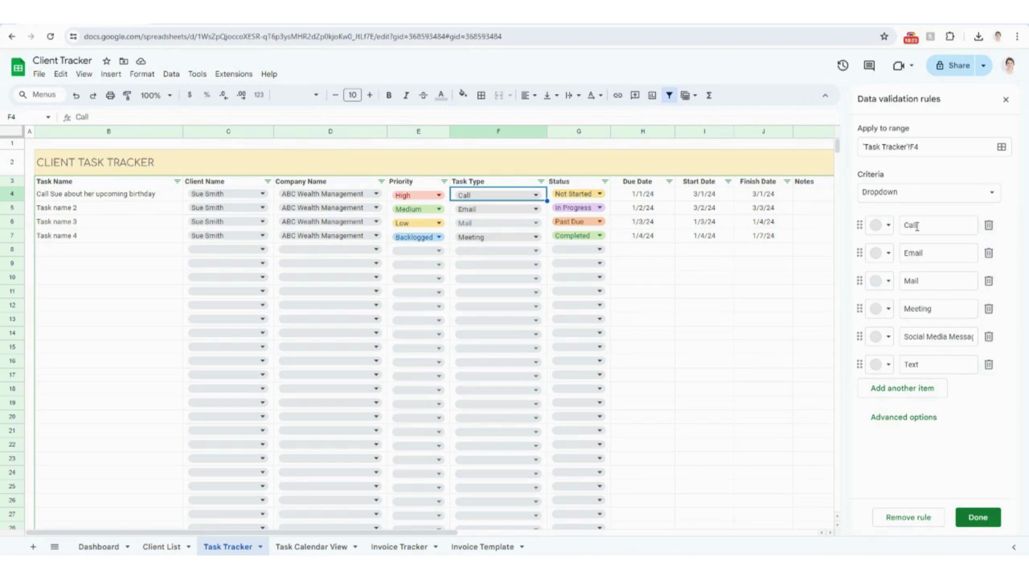
pyautogui.click(926, 388)
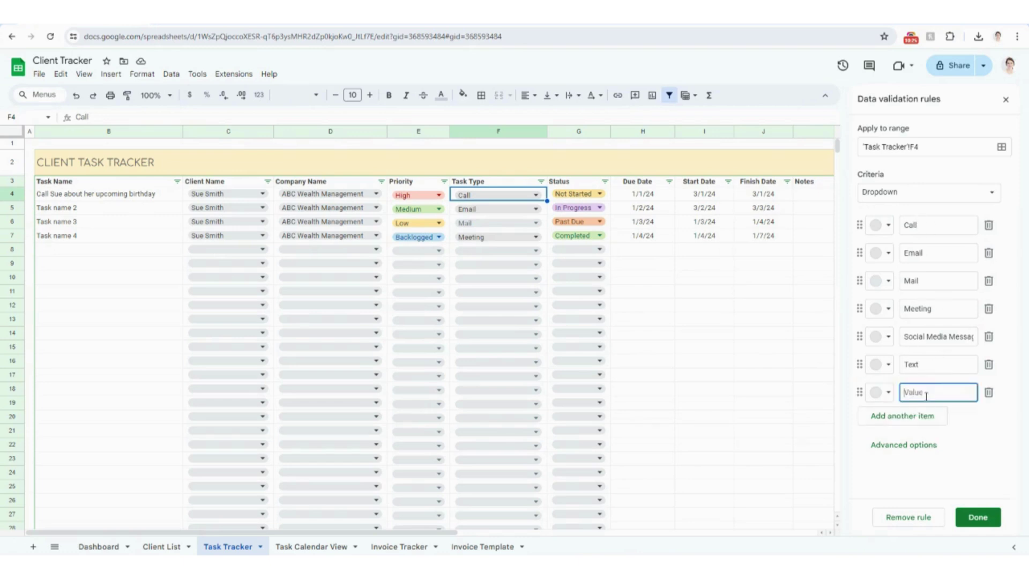
pyautogui.write('Task Type 6')
pyautogui.click(984, 516)
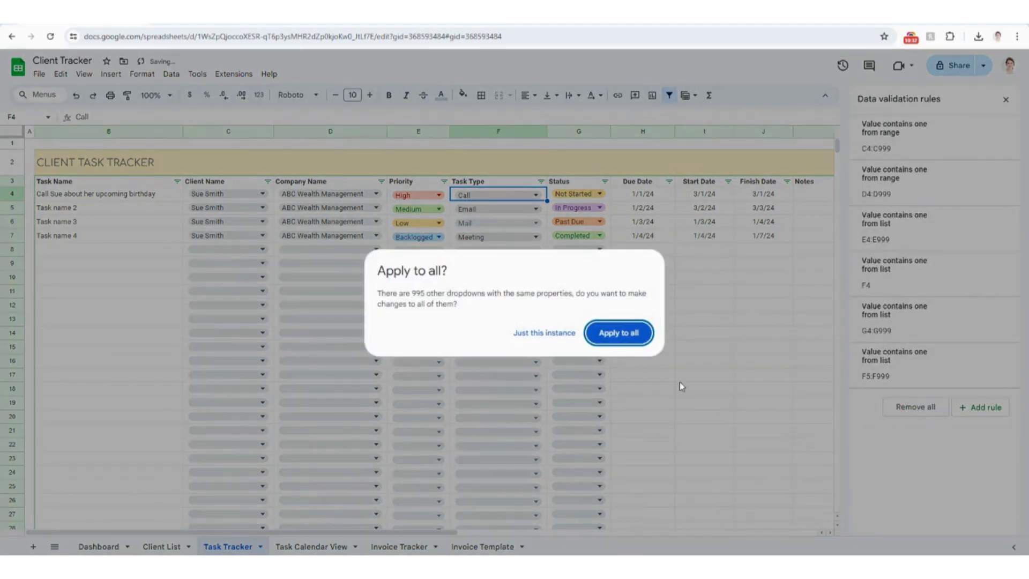
pyautogui.click(635, 335)
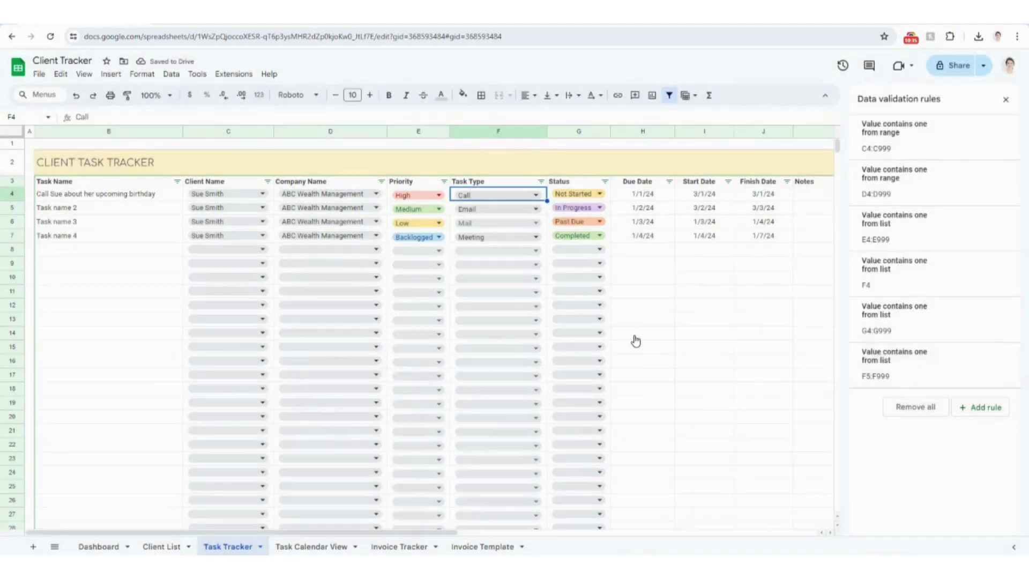
# - Test Task Type 6 on task 2, then set its type to Call
pyautogui.click(536, 208)
pyautogui.click(520, 328)
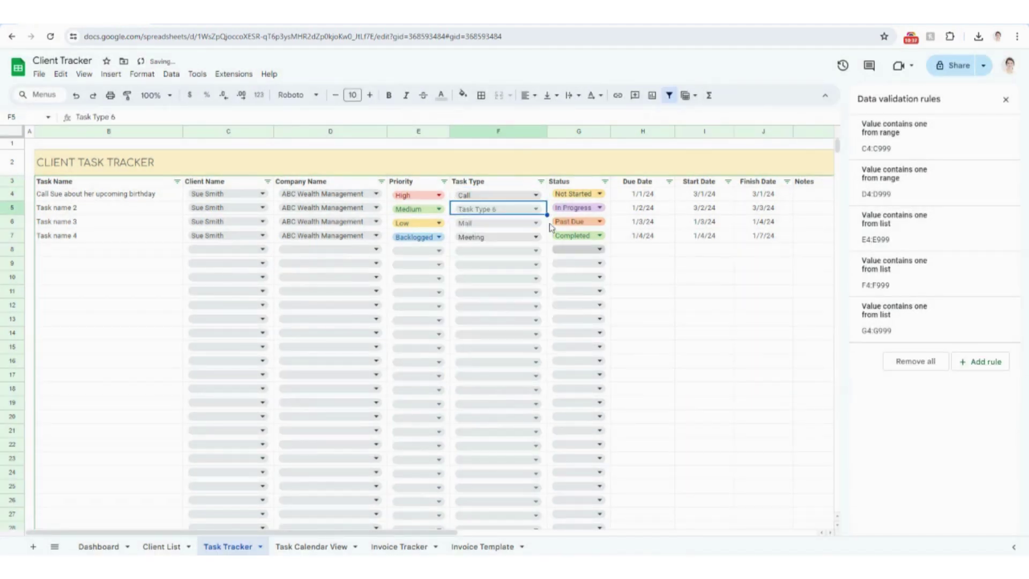
pyautogui.click(535, 208)
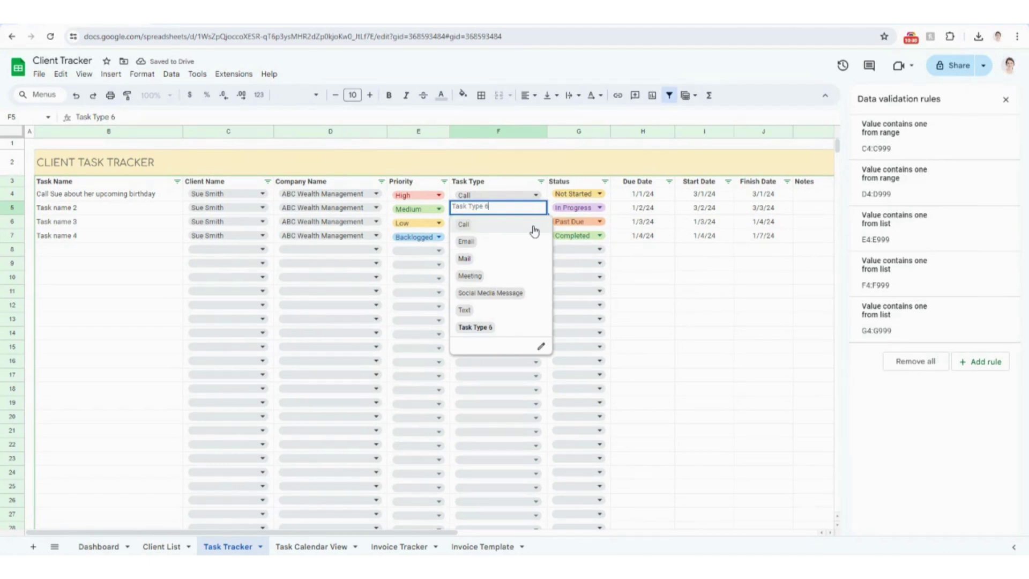
pyautogui.click(534, 229)
pyautogui.click(703, 293)
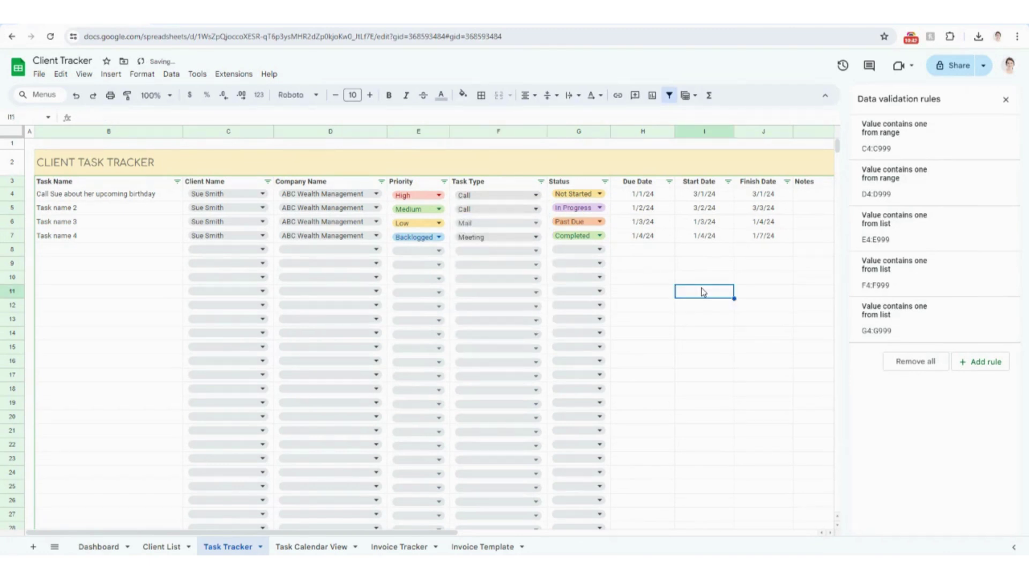
pyautogui.click(417, 553)
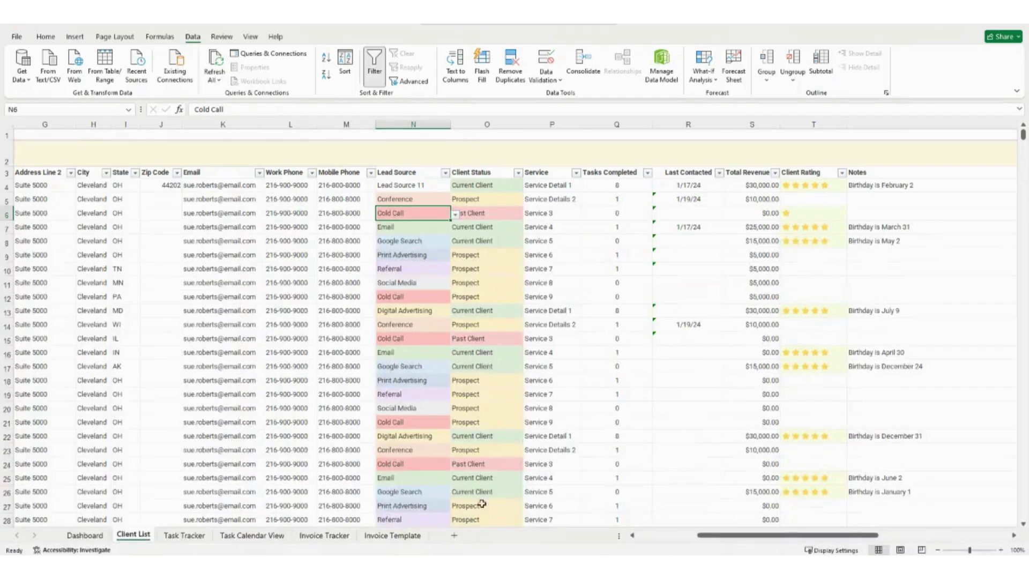
# - Select the Task Type cells F4:F999 on the Task Tracker sheet
pyautogui.click(185, 535)
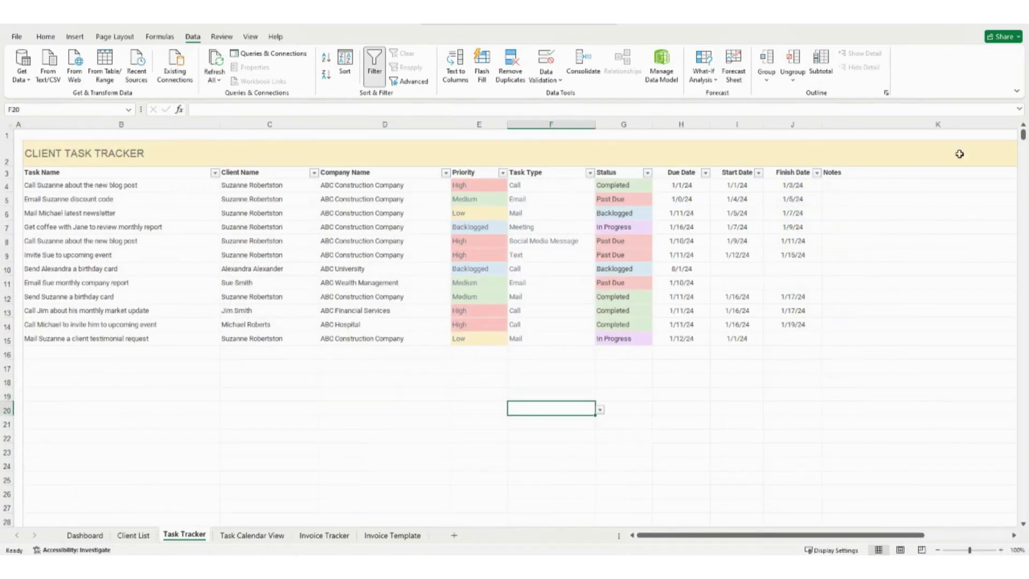
pyautogui.moveTo(1024, 138); pyautogui.dragTo(1023, 514)
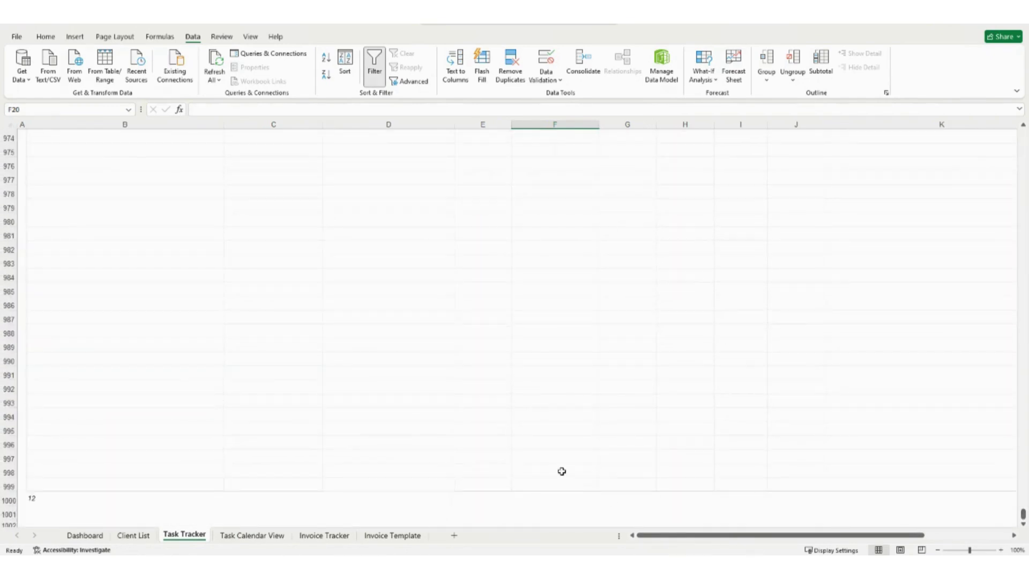
pyautogui.click(565, 483)
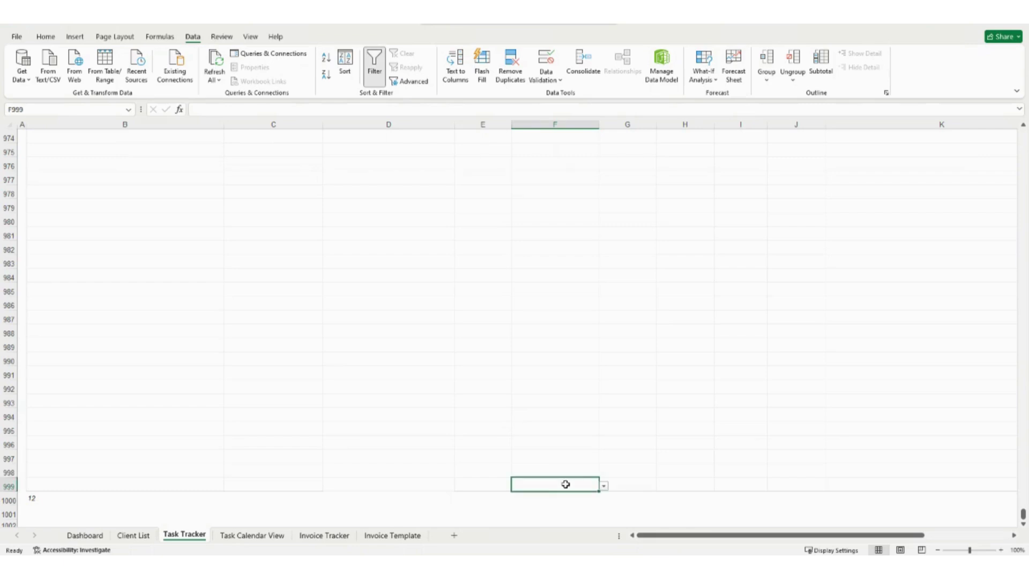
pyautogui.moveTo(563, 476); pyautogui.dragTo(596, 131)
pyautogui.moveTo(572, 137); pyautogui.dragTo(571, 182)
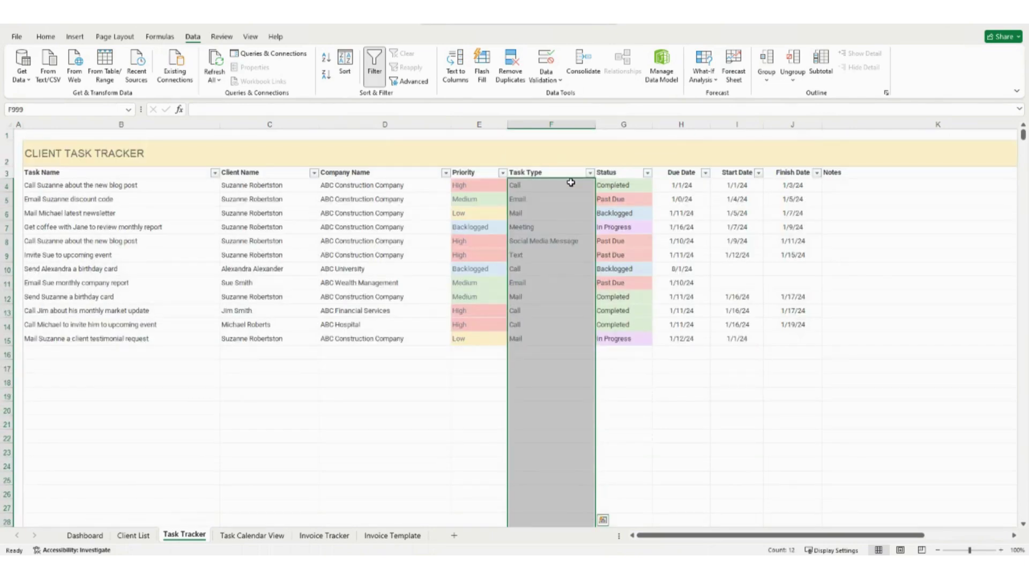
# - Append ',Type 11' to the Data Validation list source and confirm
pyautogui.click(546, 59)
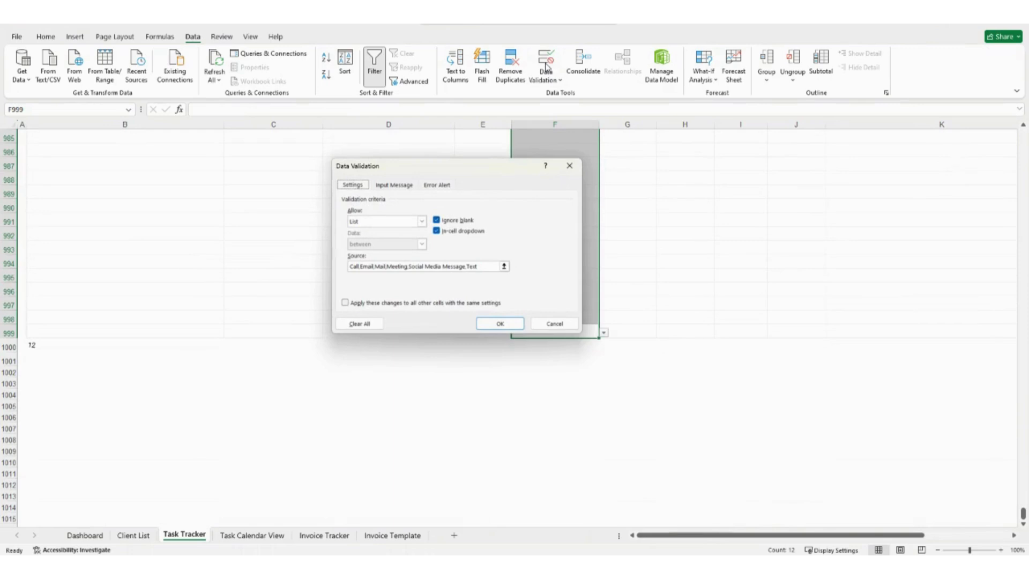
pyautogui.click(483, 268)
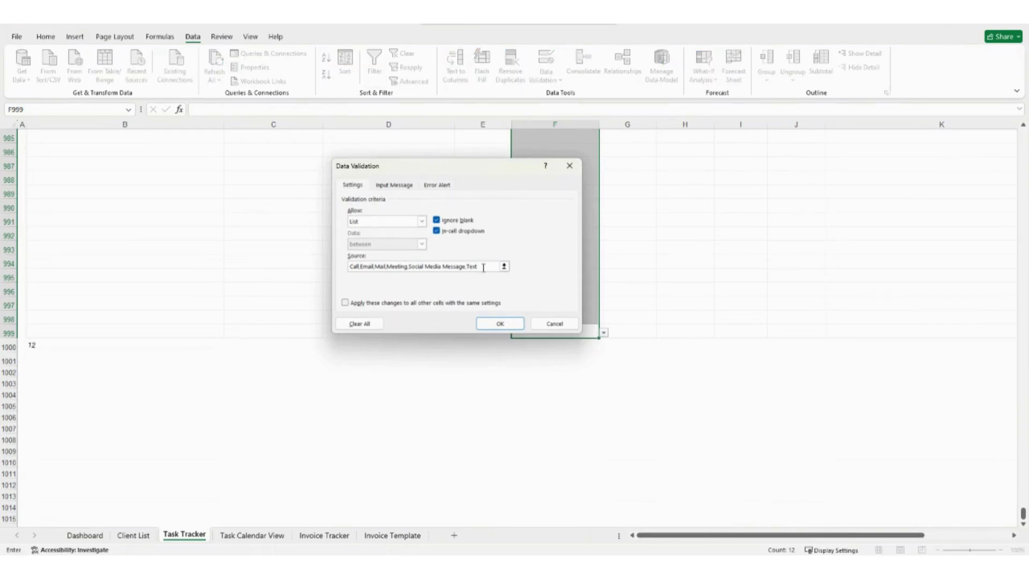
pyautogui.write(',Type 11')
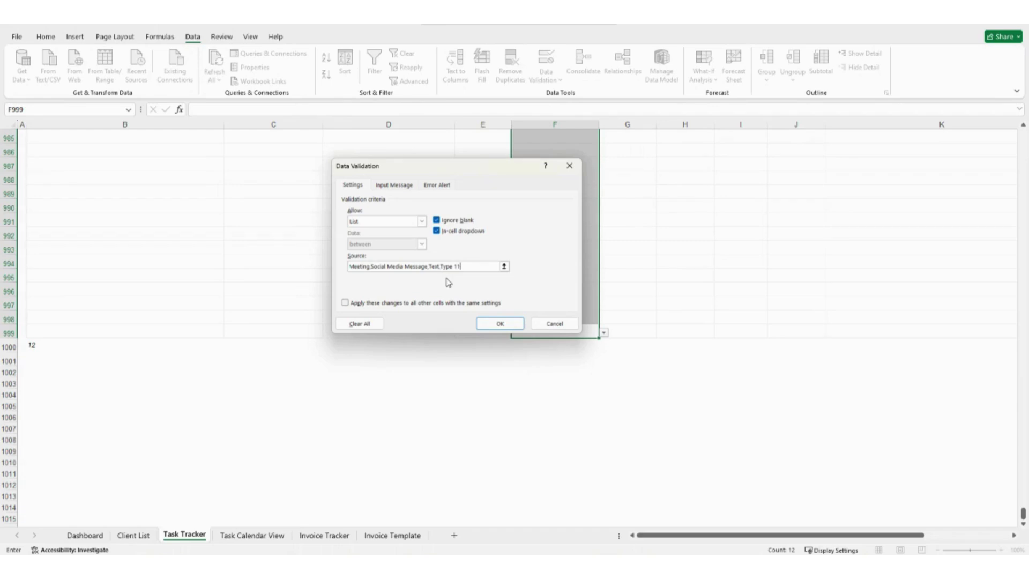
pyautogui.click(511, 325)
# - Test Type 11 in F4's dropdown, then undo the test entry
pyautogui.moveTo(1022, 513); pyautogui.dragTo(1026, 124)
pyautogui.click(573, 188)
pyautogui.click(600, 186)
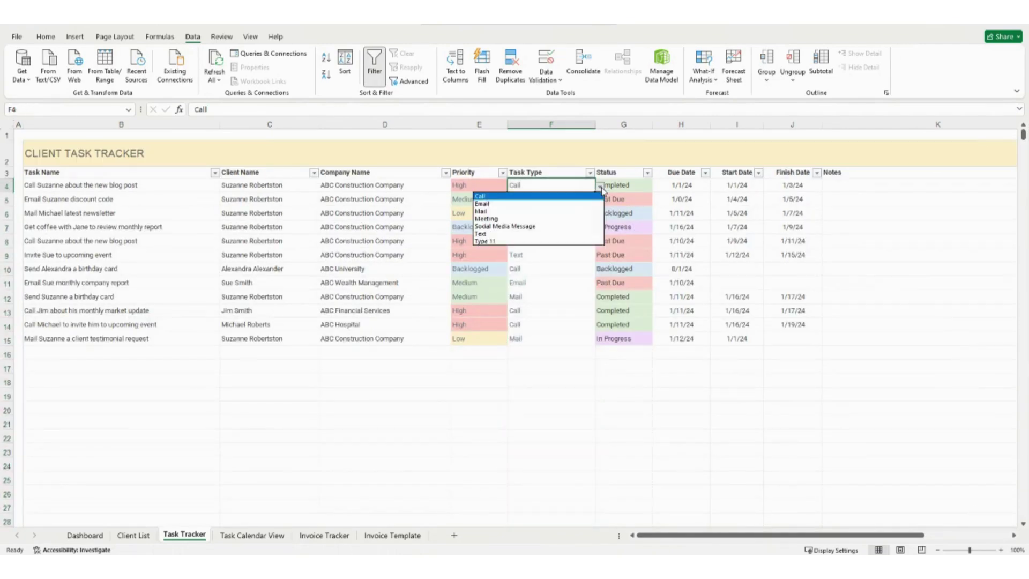
pyautogui.click(556, 248)
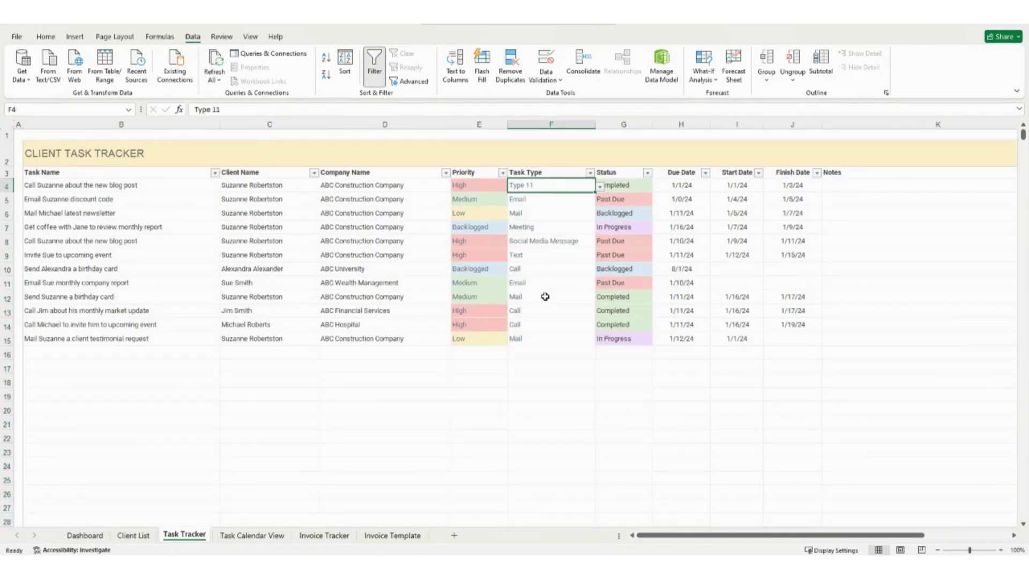
pyautogui.hotkey('ctrl', 'z')
pyautogui.click(550, 211)
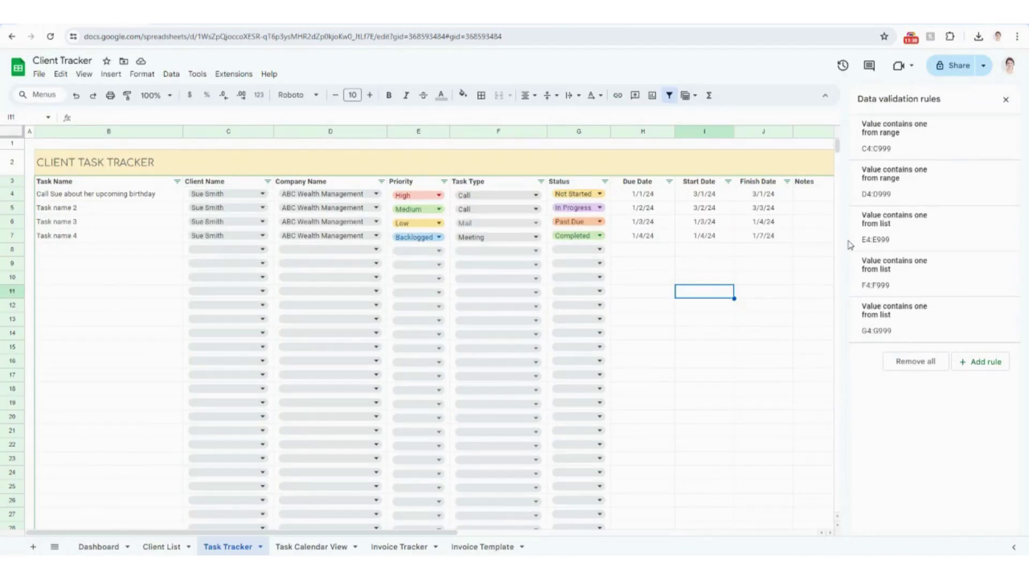
# - Close the validation panel and inspect the task count formula in Client List Q27
pyautogui.click(1005, 100)
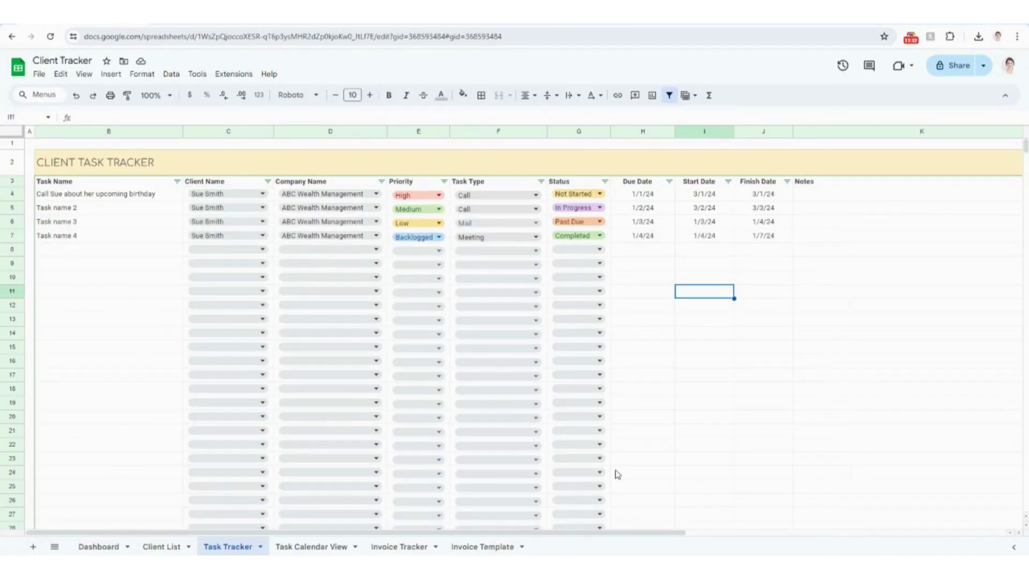
pyautogui.click(161, 548)
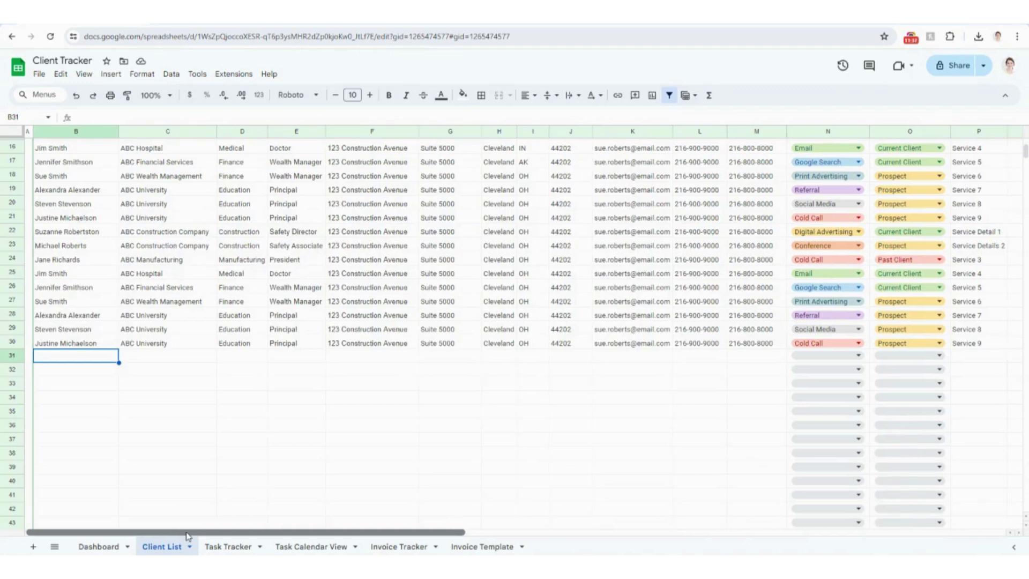
pyautogui.click(51, 301)
pyautogui.moveTo(223, 533); pyautogui.dragTo(489, 533)
pyautogui.click(488, 301)
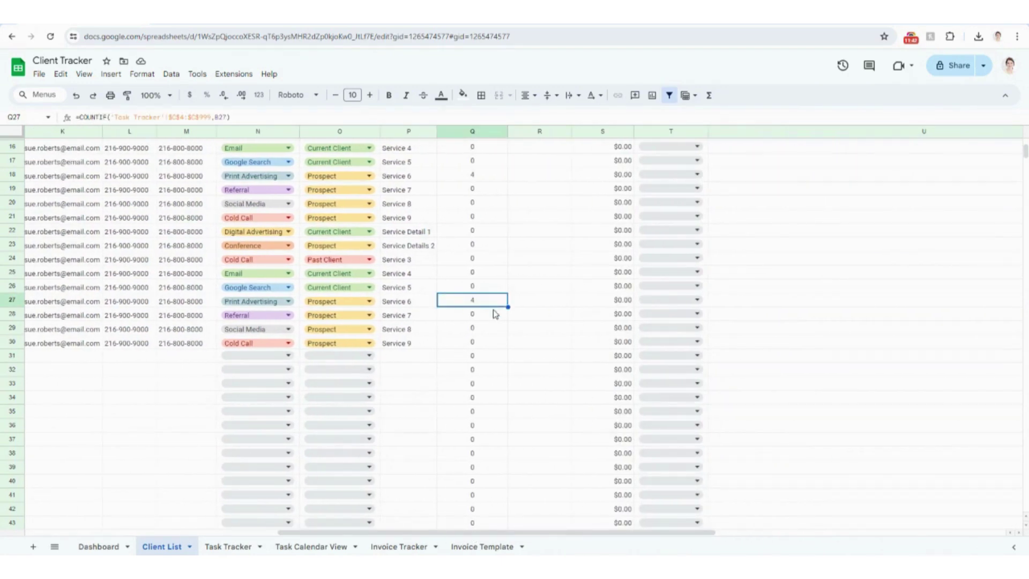
# - Open the Invoice Tracker sheet via the Task Tracker sheet
pyautogui.scroll(5, 496, 312)
pyautogui.scroll(-1, 499, 290)
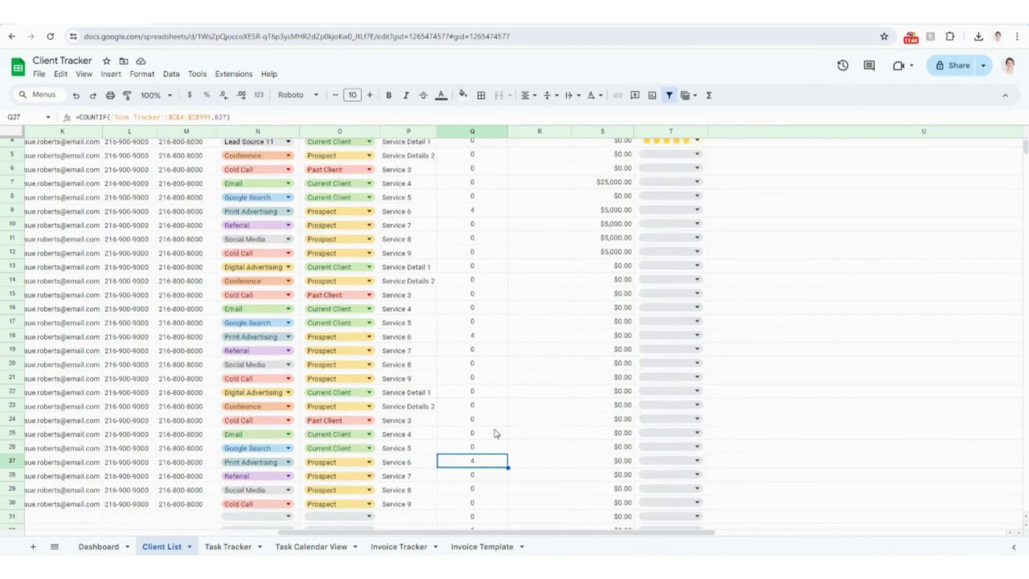
pyautogui.scroll(-1, 484, 455)
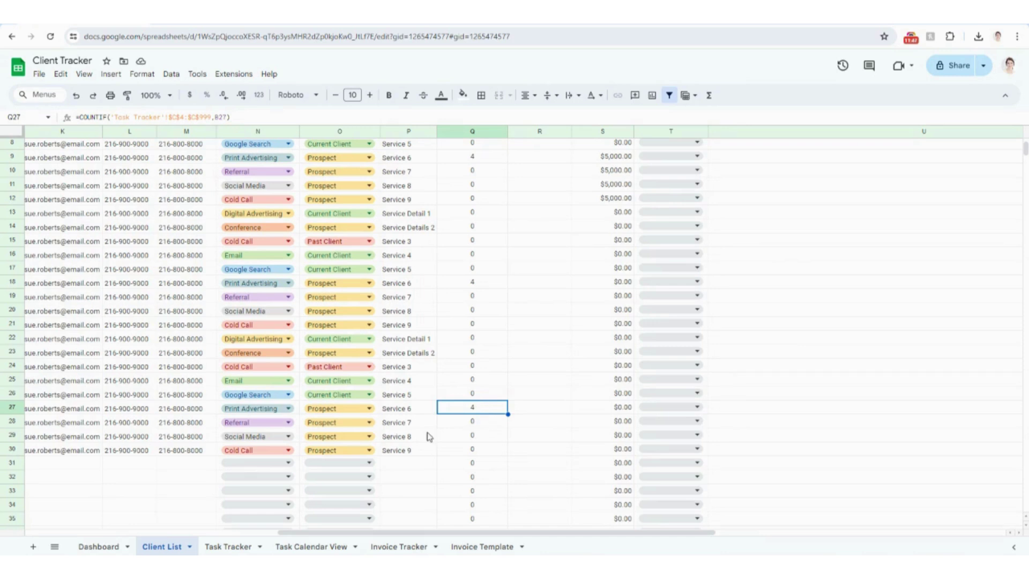
pyautogui.click(228, 546)
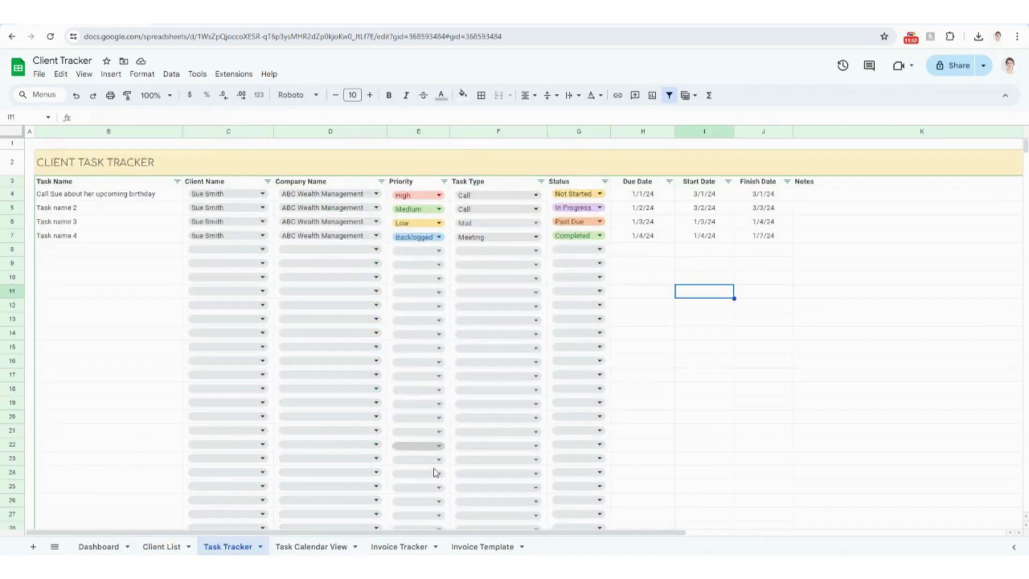
pyautogui.click(408, 547)
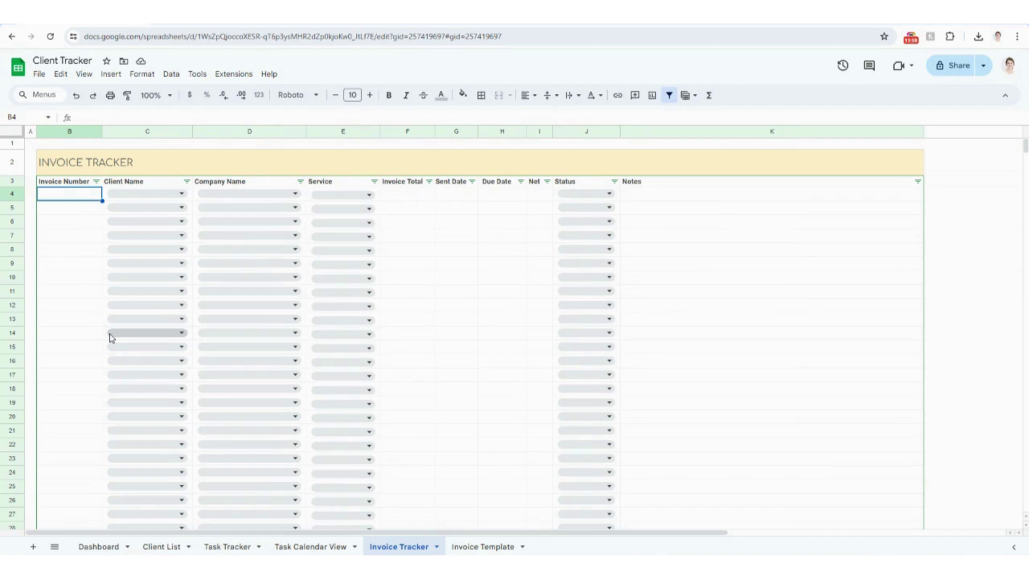
# - Enter invoice number 1 and pick the client, ABC Wealth Management, and Service Detail 1
pyautogui.write('1')
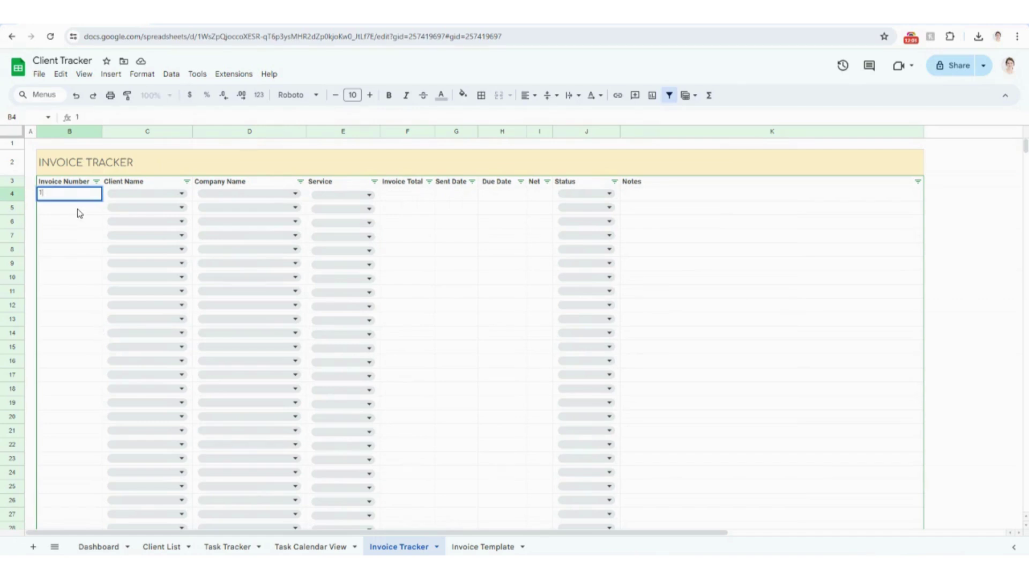
pyautogui.click(125, 199)
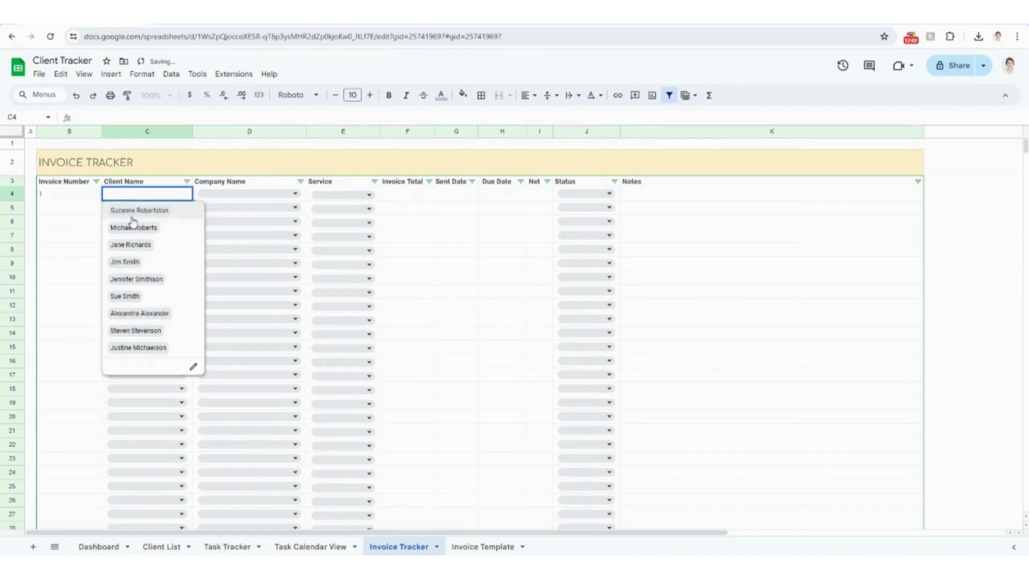
pyautogui.click(134, 296)
pyautogui.click(220, 195)
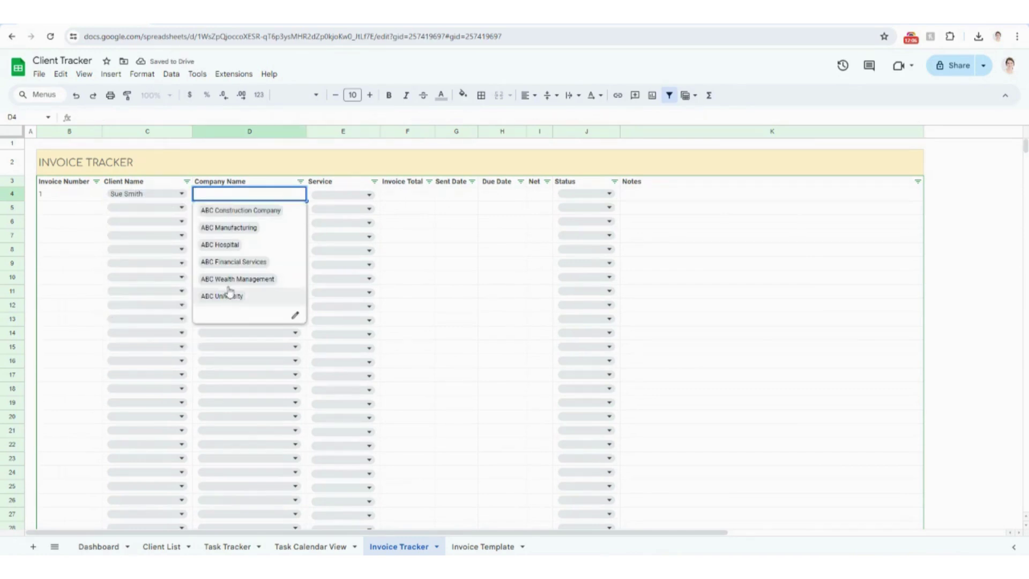
pyautogui.click(279, 295)
pyautogui.click(361, 195)
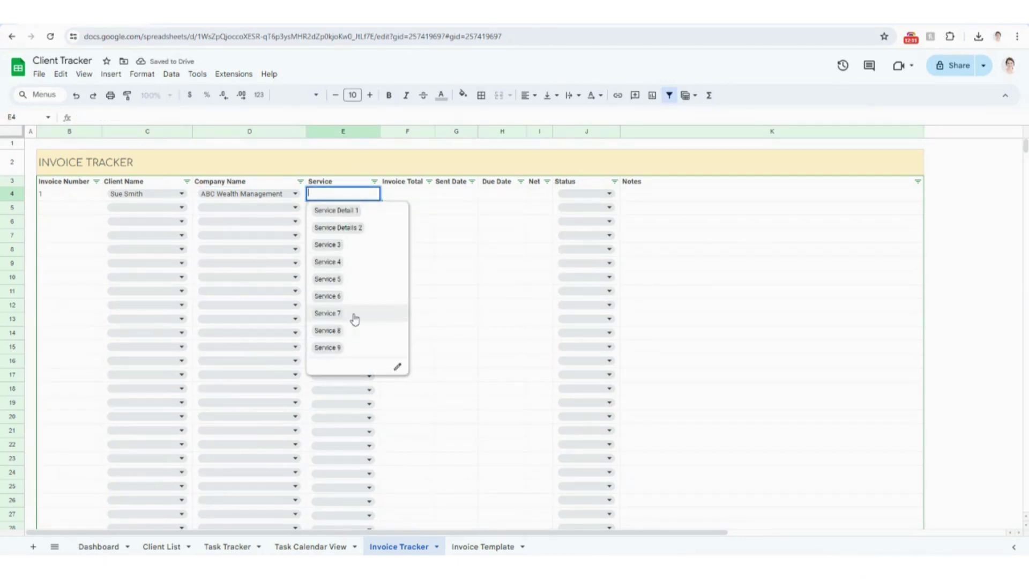
pyautogui.click(354, 219)
# - Enter a $10,000.00 total, sent date 1/1/24, due date 1/31/24 and net 30 terms
pyautogui.click(412, 198)
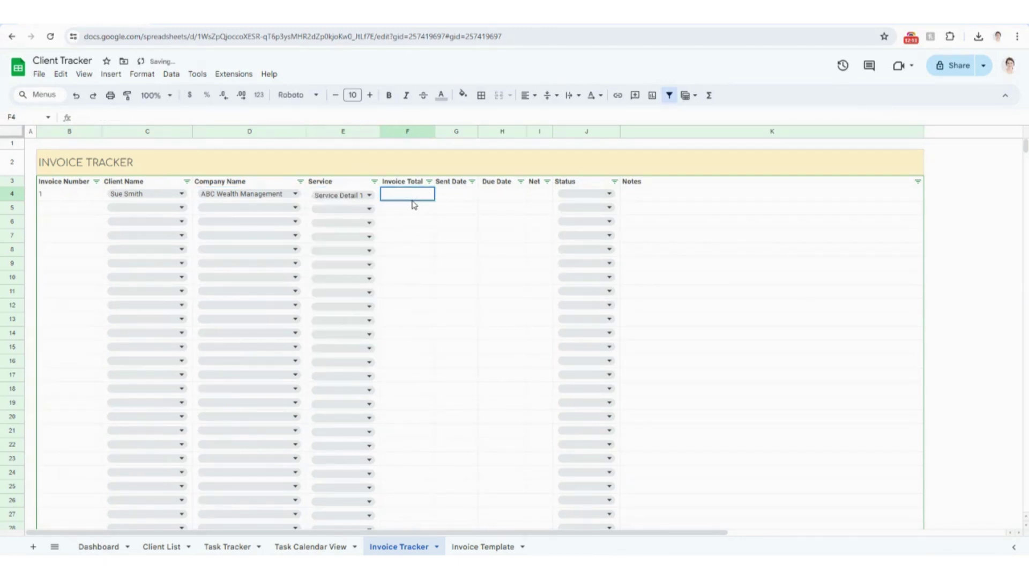
pyautogui.write('10000')
pyautogui.press('Tab')
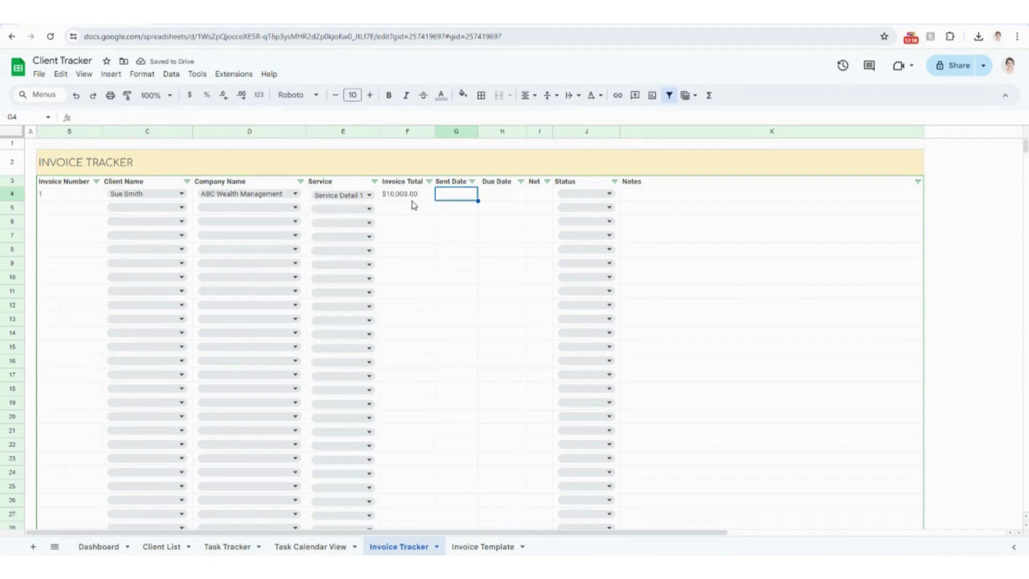
pyautogui.write('1/1/24')
pyautogui.press('Tab')
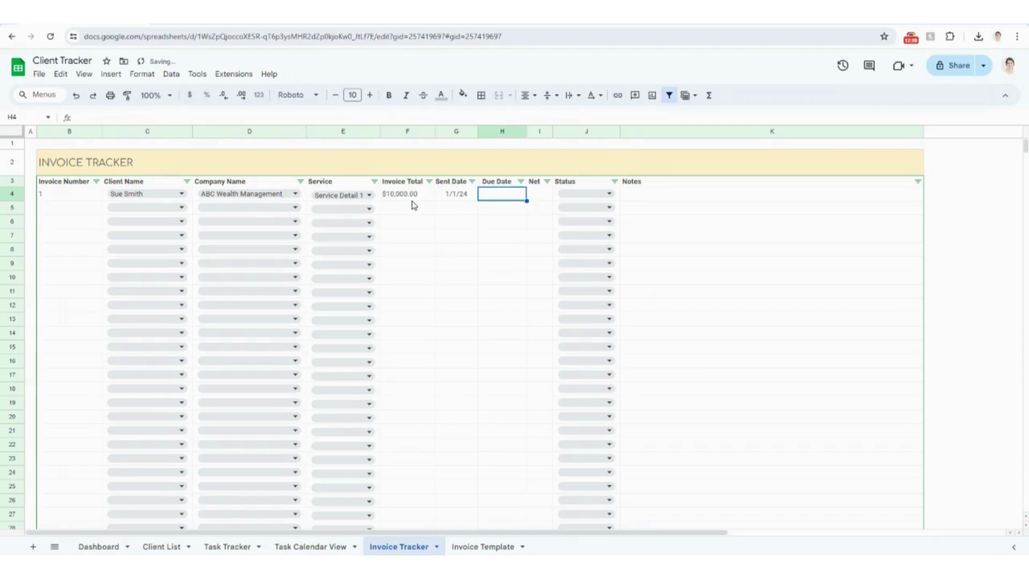
pyautogui.write('1/31/24')
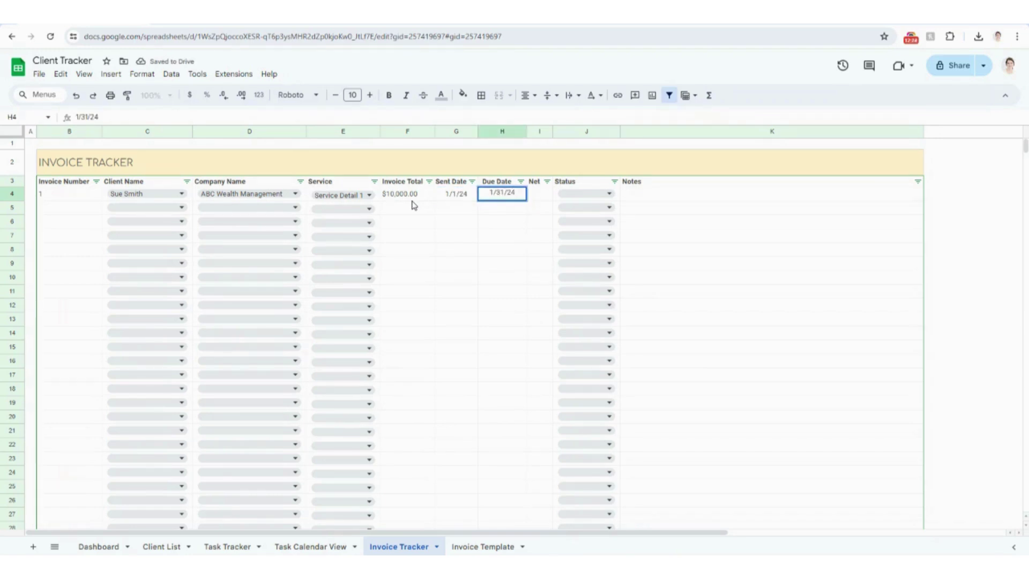
pyautogui.press('Tab')
pyautogui.write('30')
pyautogui.press('Tab')
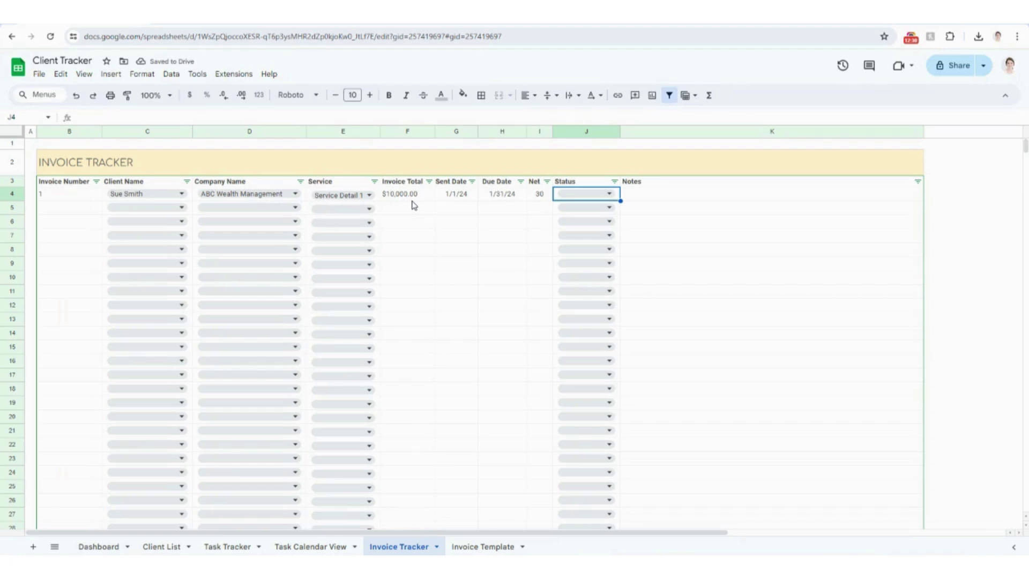
# - Set invoice 1's status to Processing
pyautogui.click(608, 195)
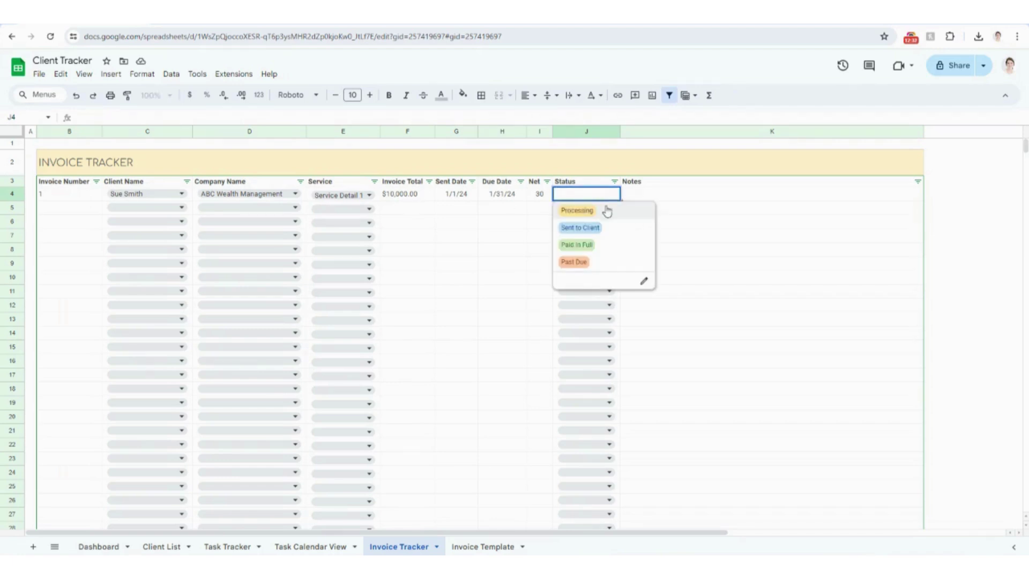
pyautogui.click(608, 210)
pyautogui.click(610, 194)
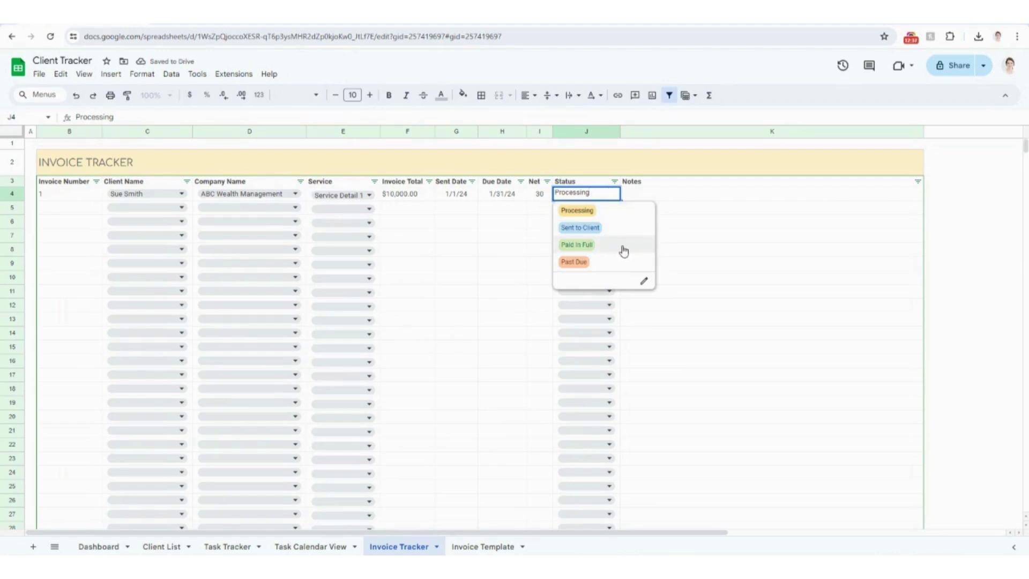
pyautogui.click(655, 196)
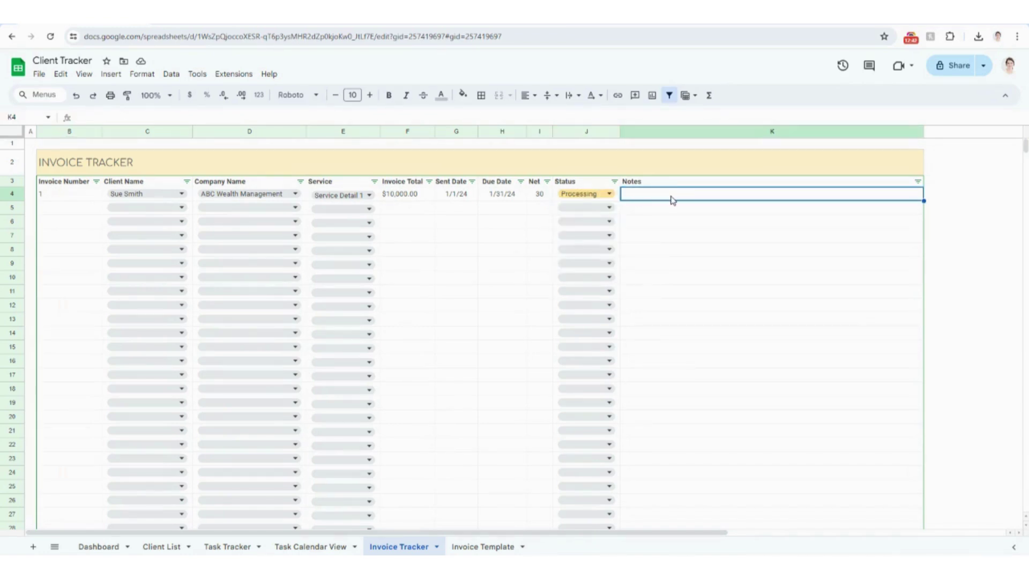